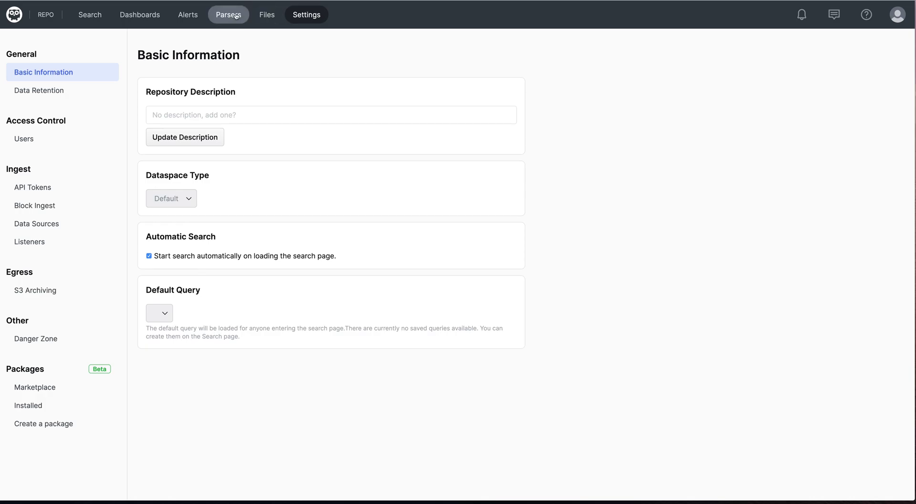
- Clone the accesslog parser as PARSE, opening its page, and save it with the parseTimestamp pipe moved to its own line
click(341, 126)
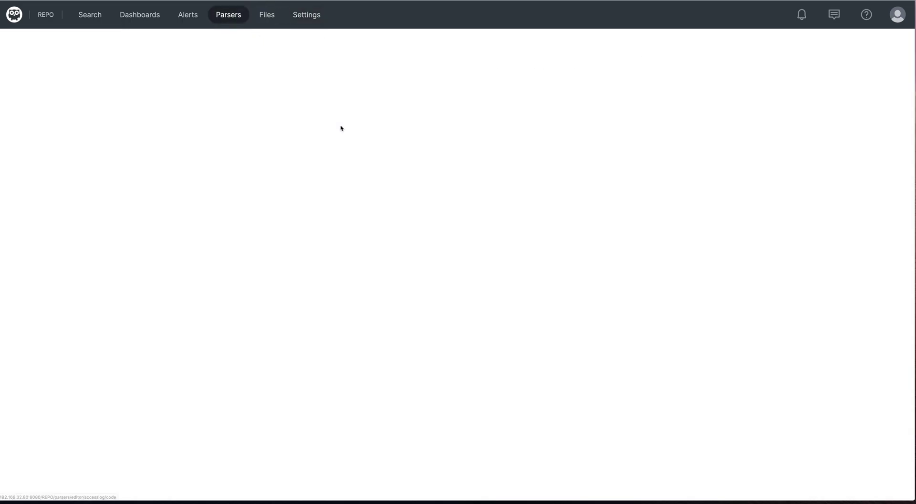
click(342, 81)
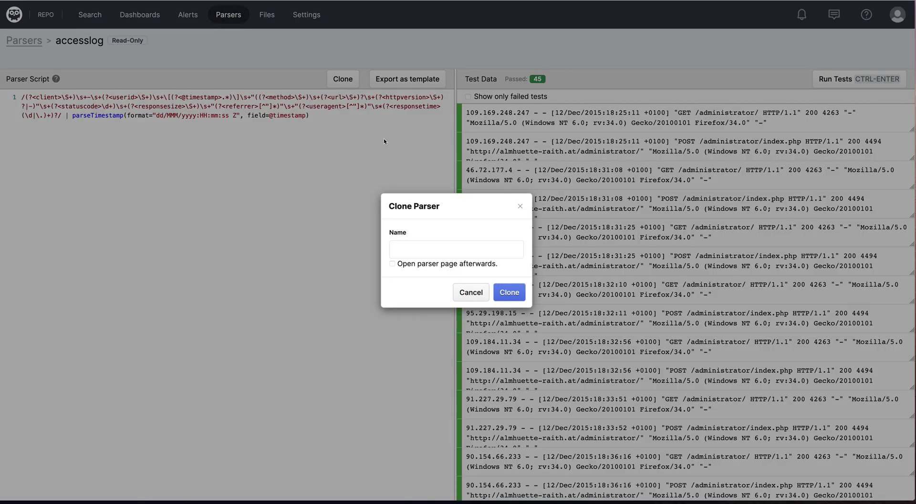
click(421, 244)
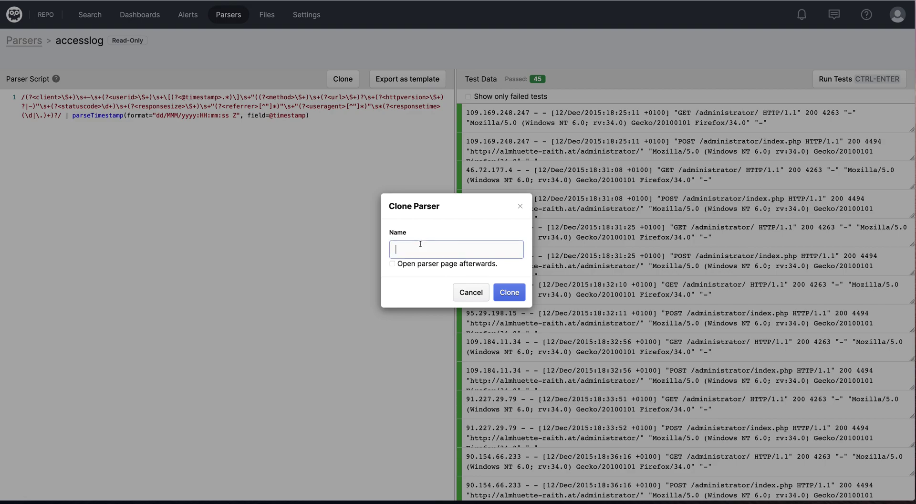
text(PARSE)
click(418, 263)
click(509, 293)
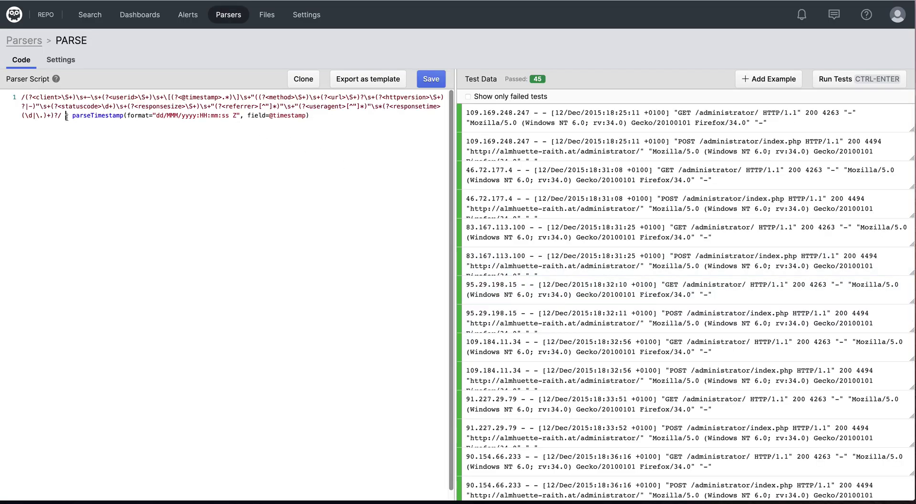
key(Return)
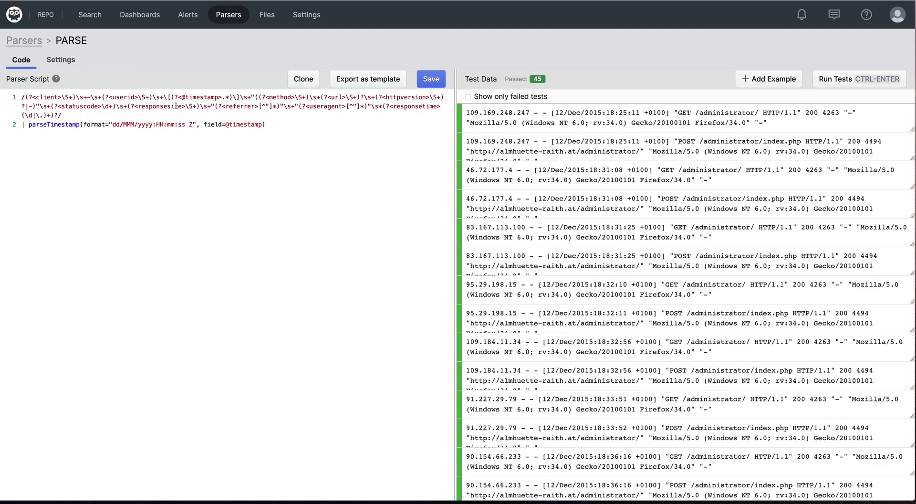
click(433, 80)
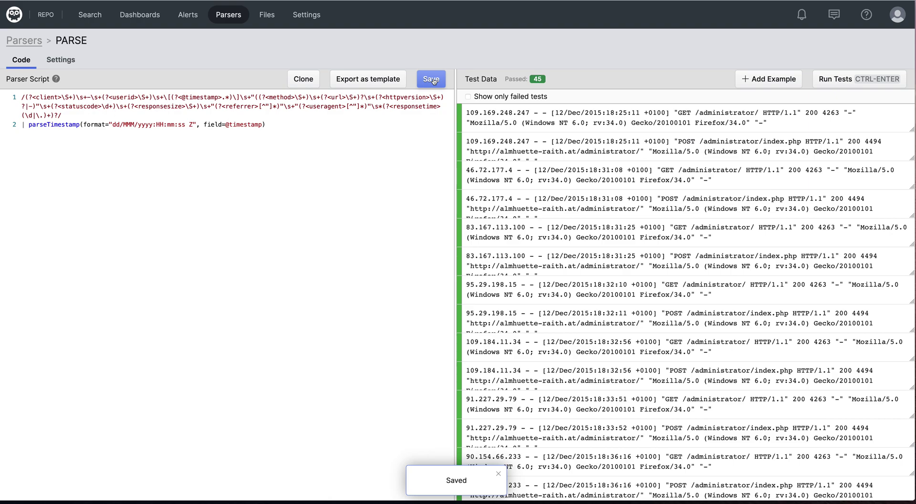
- Create and save a repository ingest token named INGEST with the PARSE parser assigned
click(308, 17)
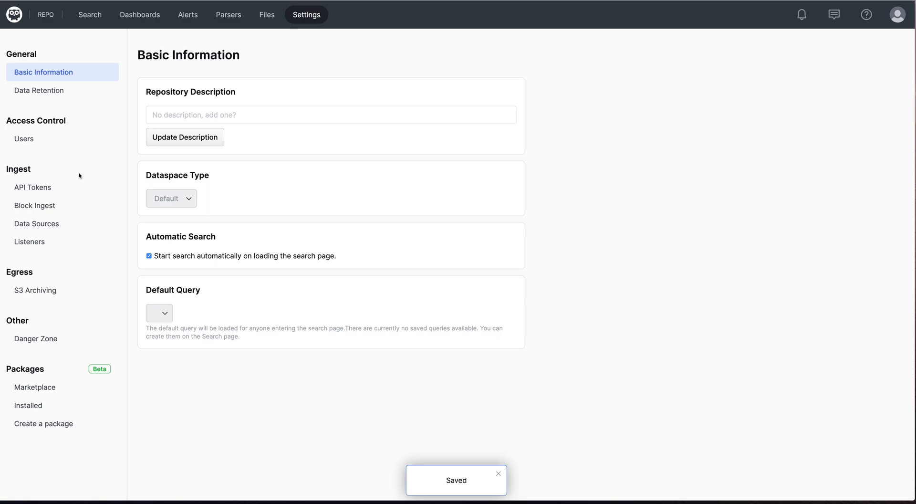
click(44, 190)
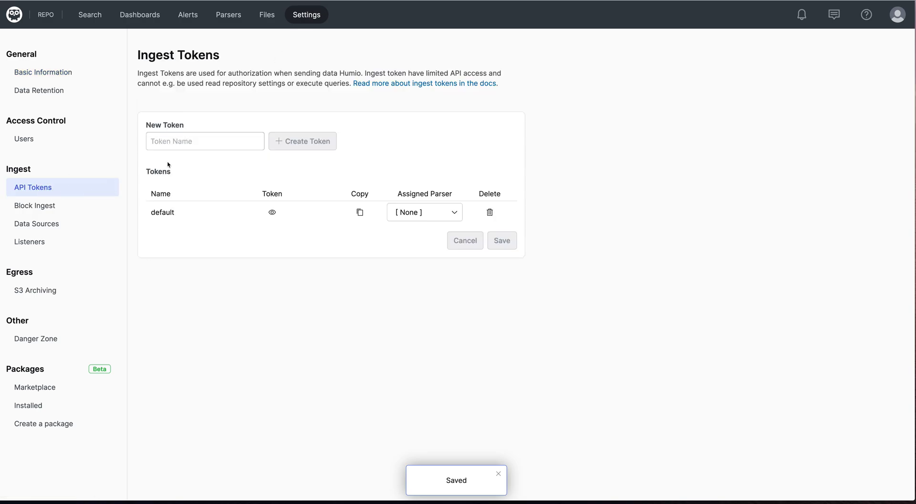
click(204, 143)
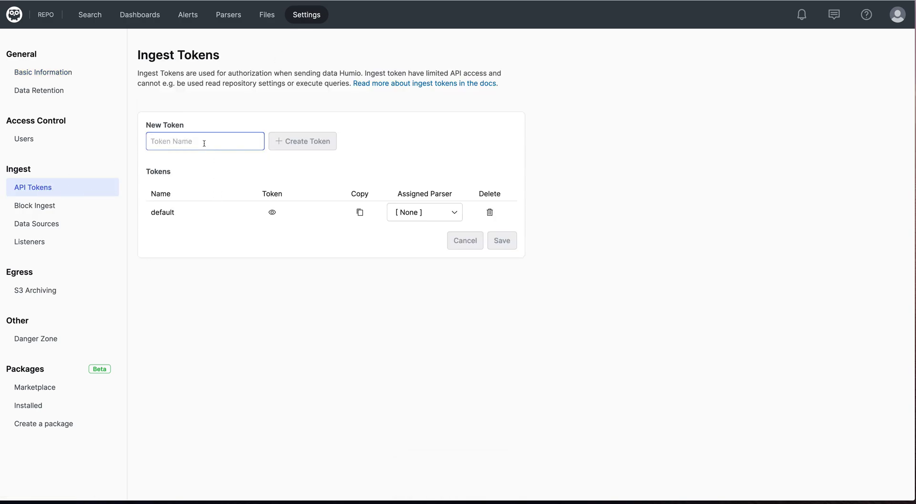
text(INGEST)
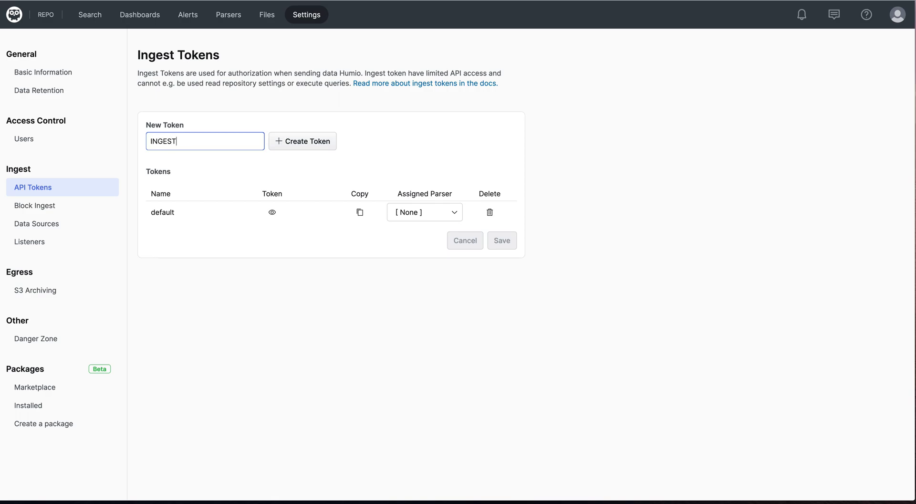
click(274, 149)
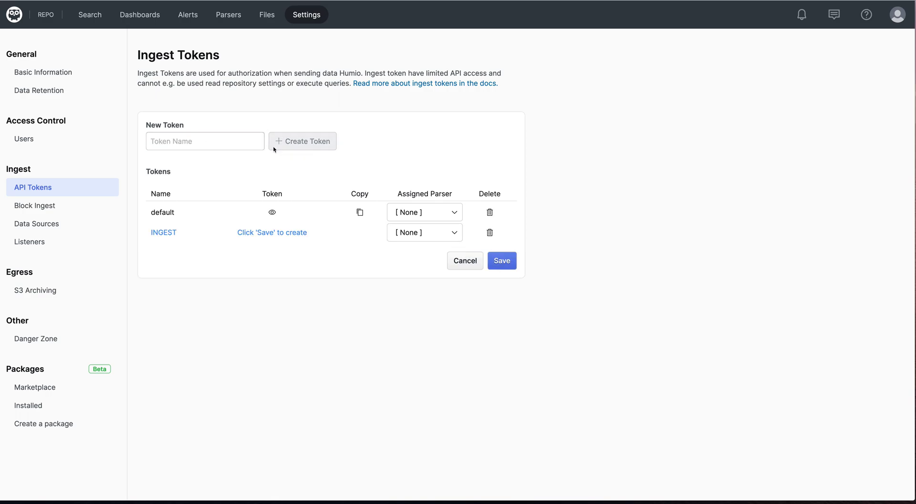
click(401, 232)
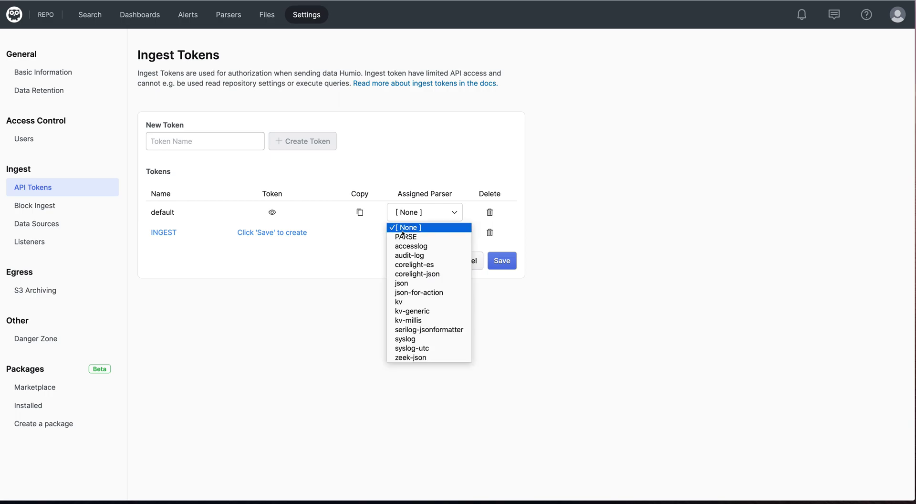
click(407, 237)
click(501, 261)
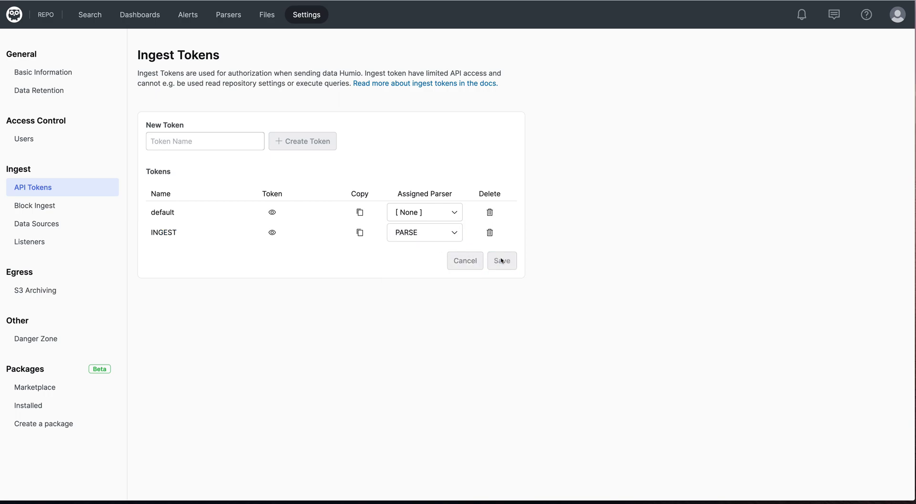
- Copy the INGEST token and open /vagrant/vector.toml with vi in the terminal's vectorAgent session
click(360, 233)
key(super+Tab)
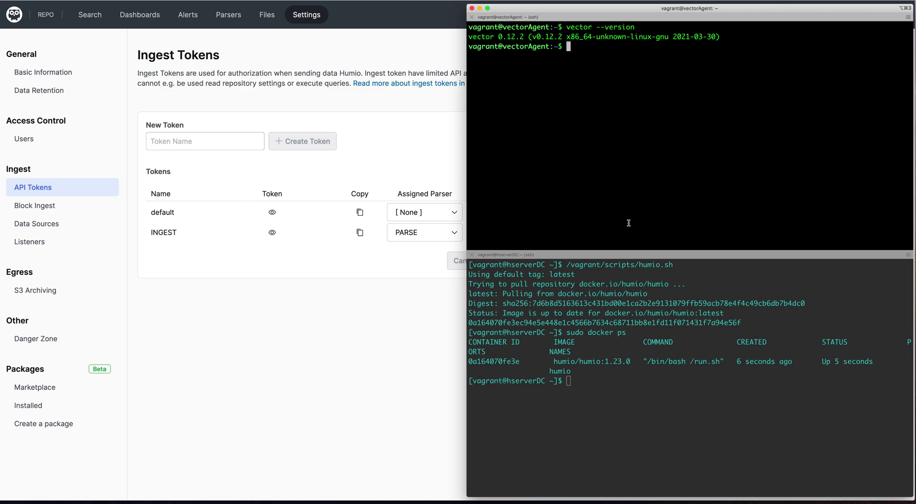
text(vi /vagrant/re)
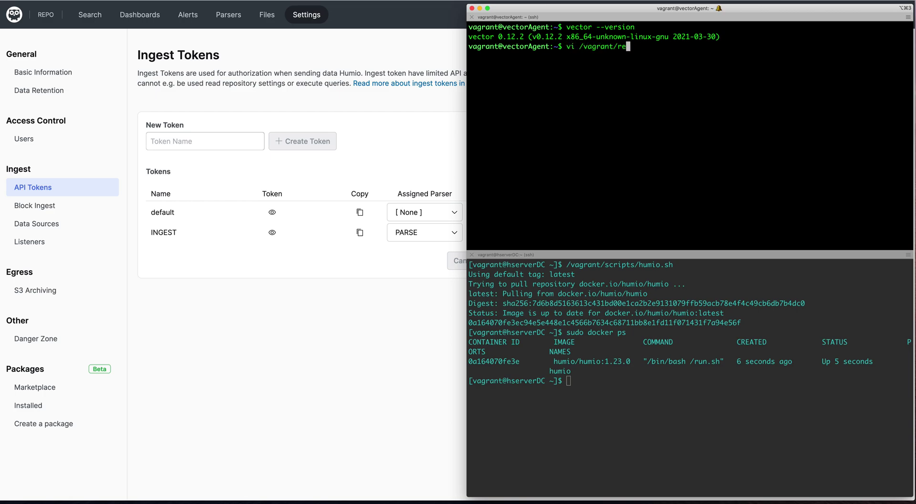
key(BackSpace)
key(BackSpace)
text(ve)
key(Tab)
key(Return)
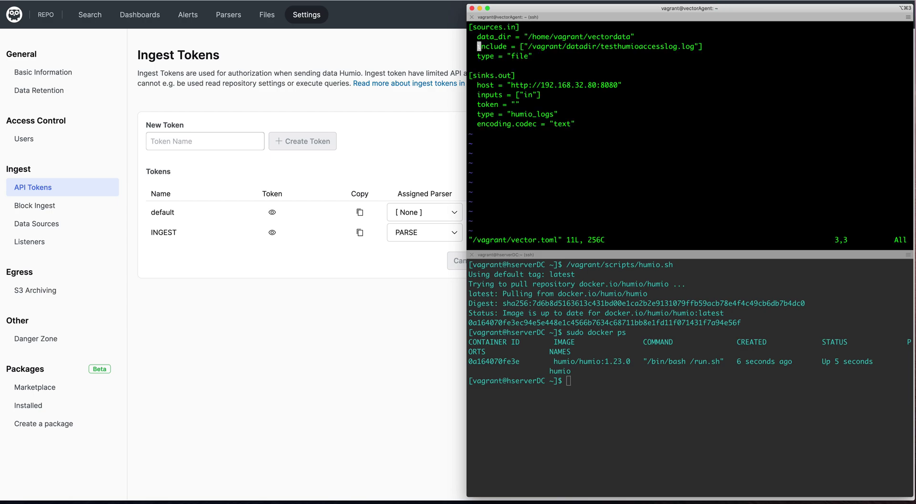
- Paste the copied ingest token into the empty token value under [sinks.out] and write the file
key(Up)
key(Down)
key(Down)
key(Down)
key(Down)
key(Up)
key(Up)
key(Up)
key(Up)
key(Down)
key(Down)
key(Down)
key(Down)
key(Down)
key(Down)
key(Down)
key(Right)
key(Right)
key(Right)
key(Right)
key(Right)
key(Right)
key(Right)
key(Right)
key(Right)
key(i)
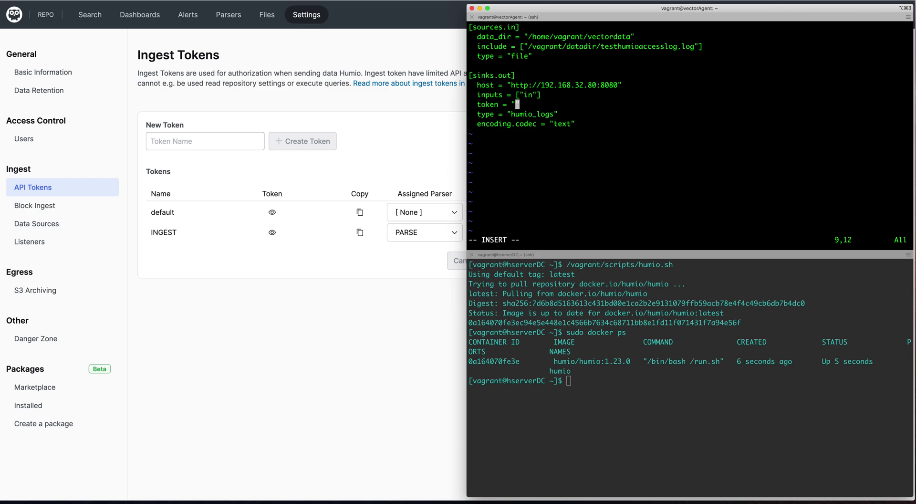
key(super+v)
key(Escape)
text(:w)
key(Return)
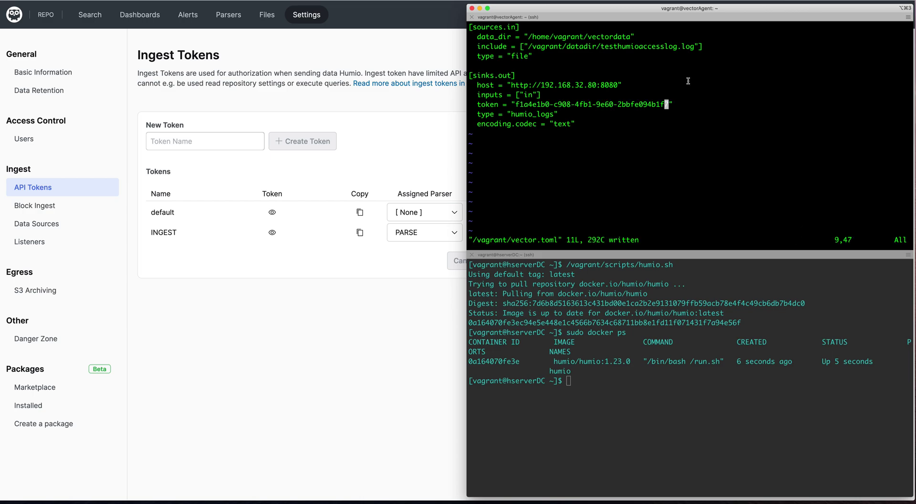
- Copy the log file path from the include line of vector.toml, then save and quit the file
drag(690, 46, 528, 46)
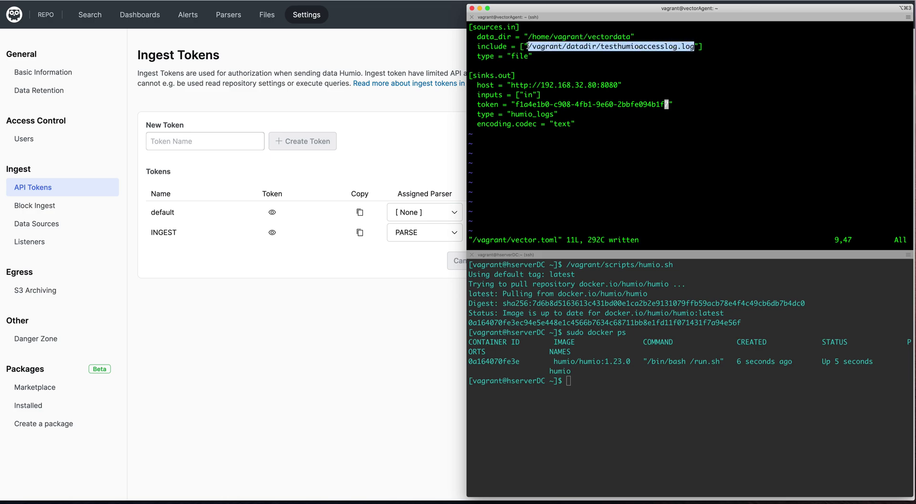
text(:wq)
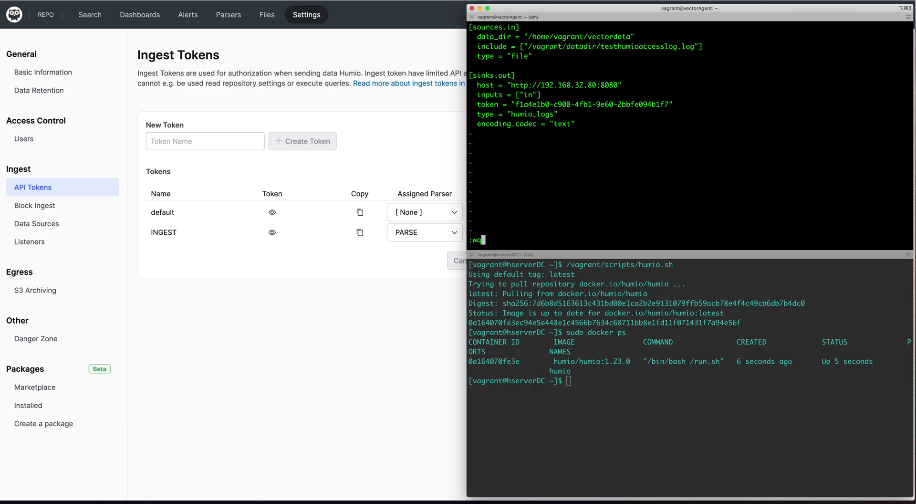
key(Return)
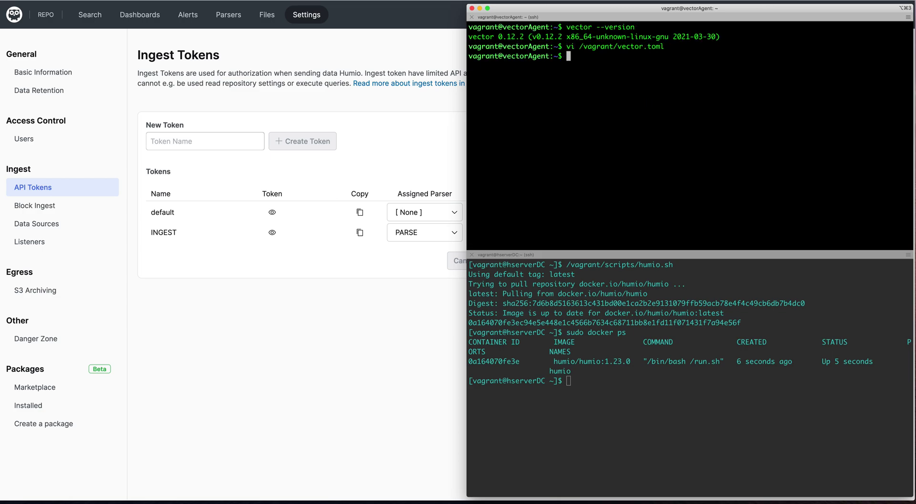
- Count the lines in /vagrant/datadir/testhumioaccesslog.log with wc -l and list the contents of vectordata/
text(wc -l)
key(super+v)
key(Return)
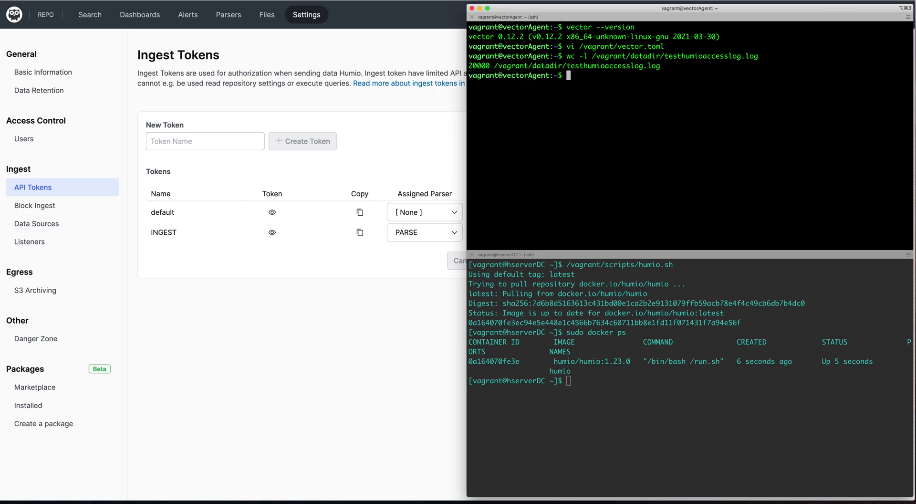
text(ls vectordata/)
key(Return)
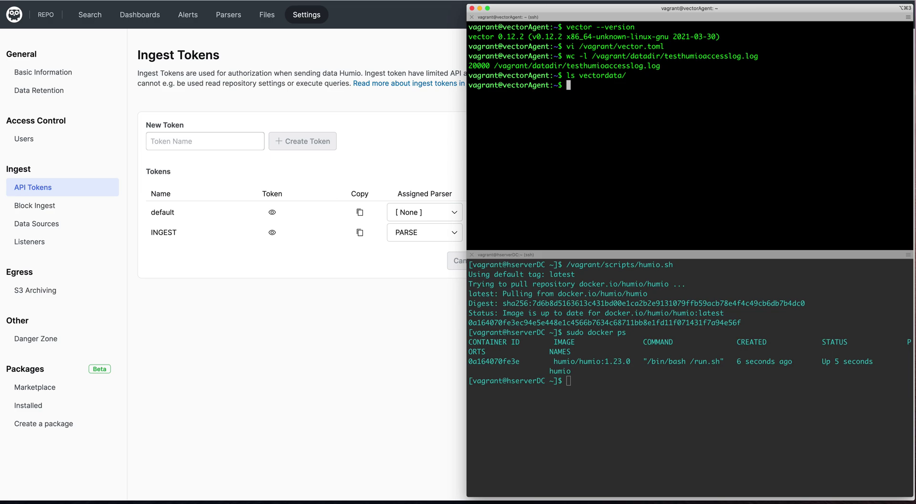
- Clear the terminal and start Vector with the configuration file /vagrant/vector.toml
text(vec)
key(BackSpace)
key(BackSpace)
key(BackSpace)
text(clear)
key(Return)
text(vet)
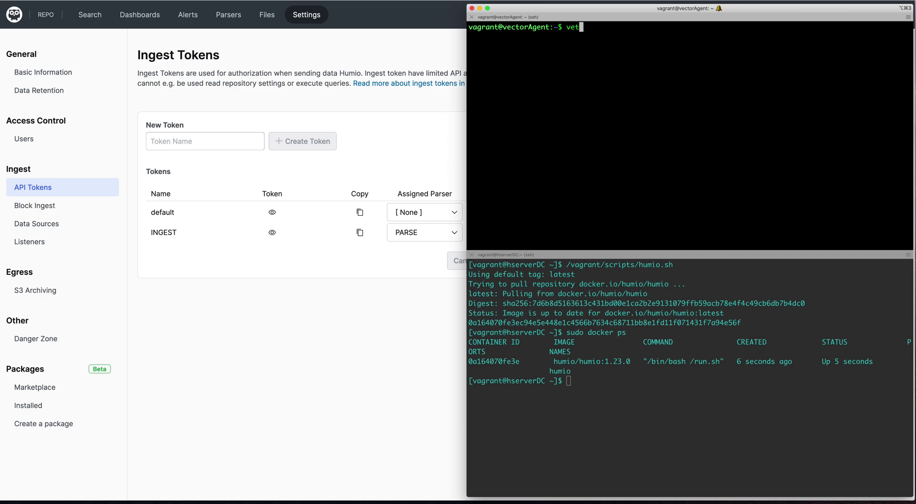
key(BackSpace)
text(ctor --config /vagrant/vector.toml)
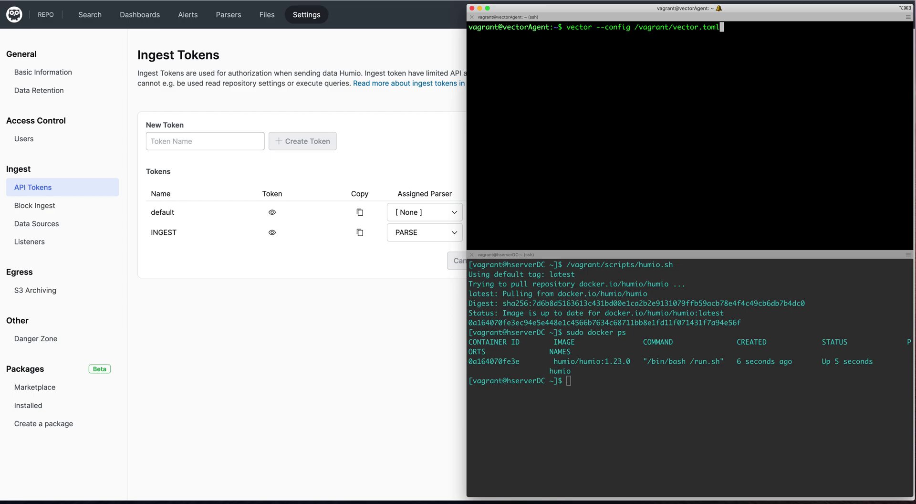
key(Return)
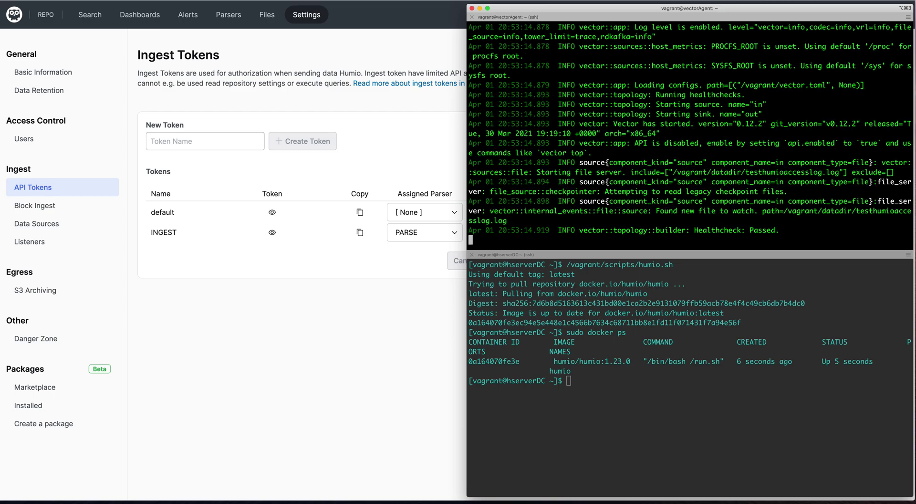
- Switch to Humio and search the repository's events over the Last Year fixed time range
click(99, 18)
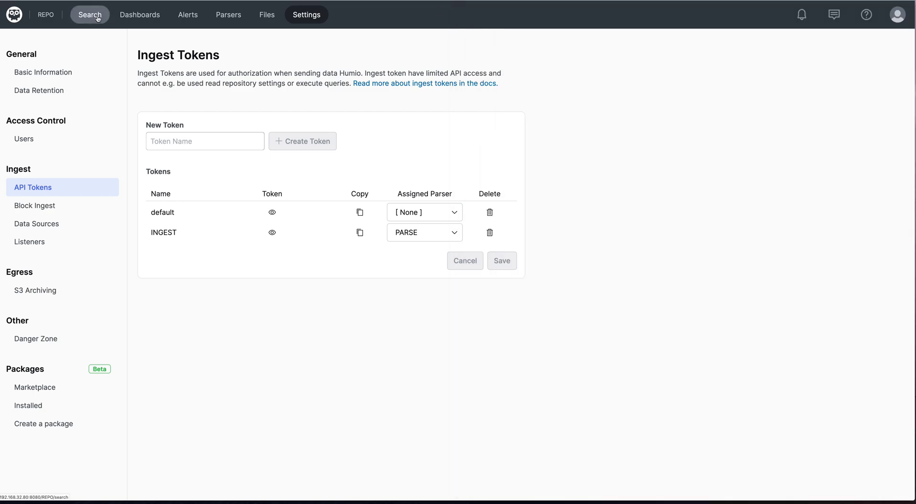
click(806, 44)
click(776, 43)
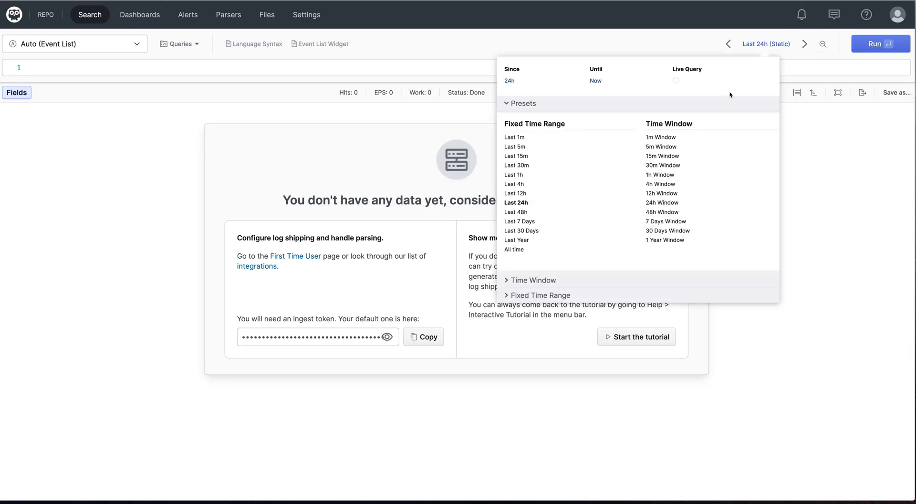
click(536, 246)
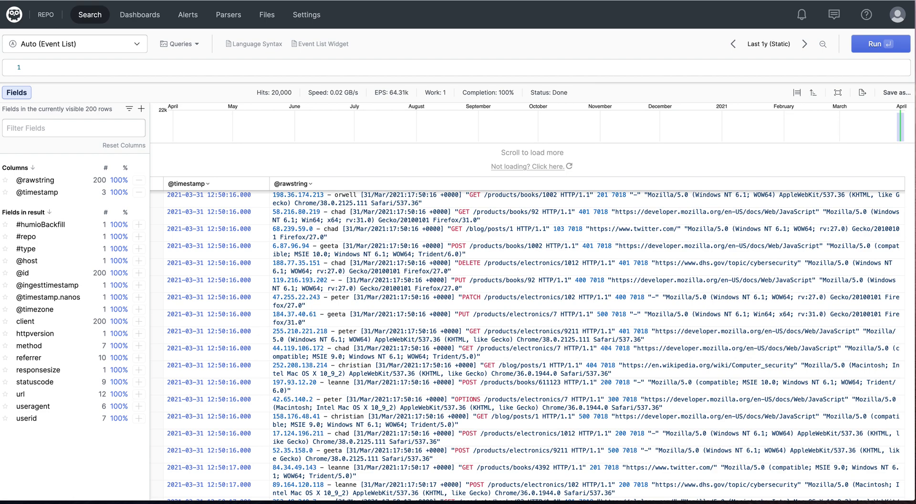
- Inspect the client field's values and run the query client=* | len:=length(client) | groupby(len) | sort(len)
click(57, 320)
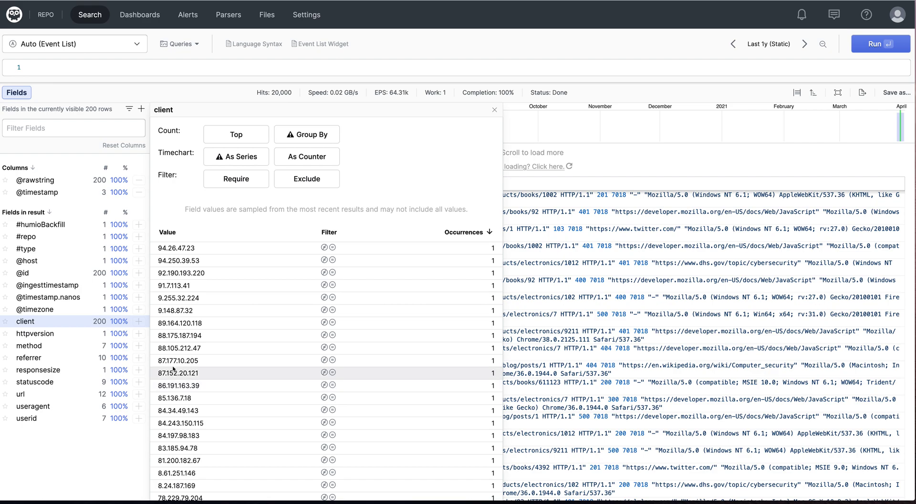
click(102, 65)
key(ctrl+v)
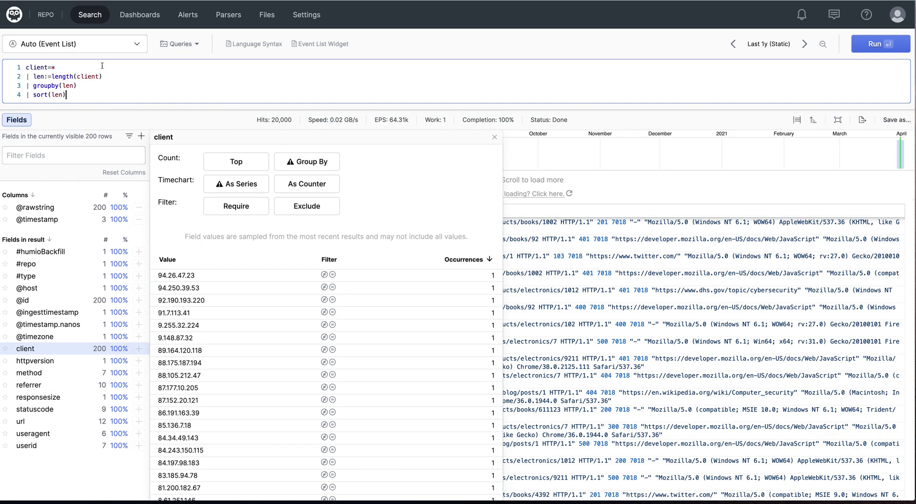
key(Return)
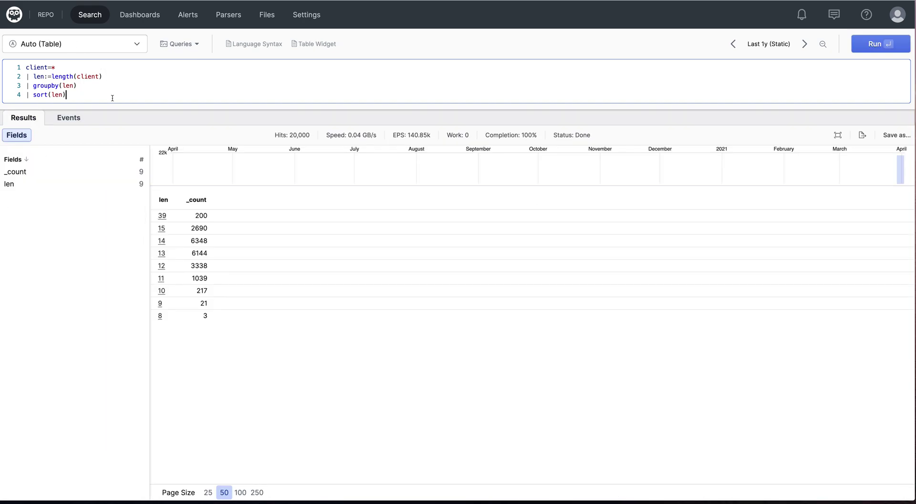
- Drill down to the events with a client length of 39 and inspect their client field values
click(162, 216)
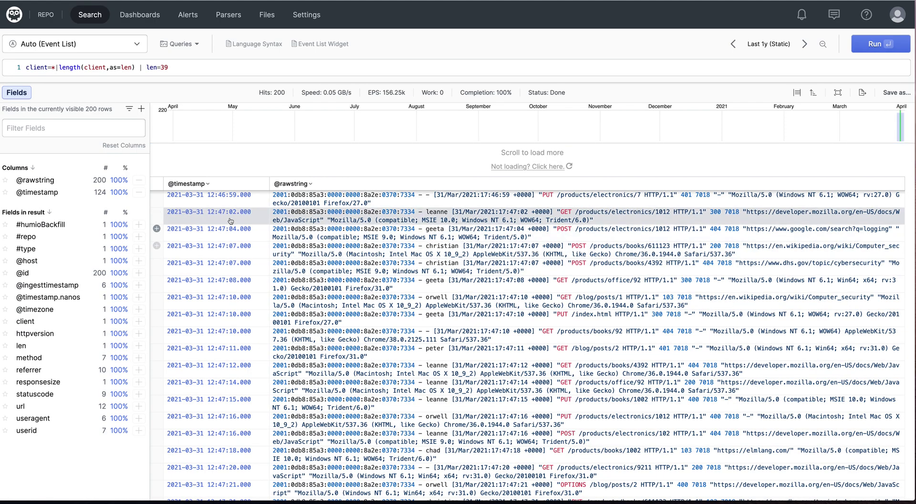
click(41, 321)
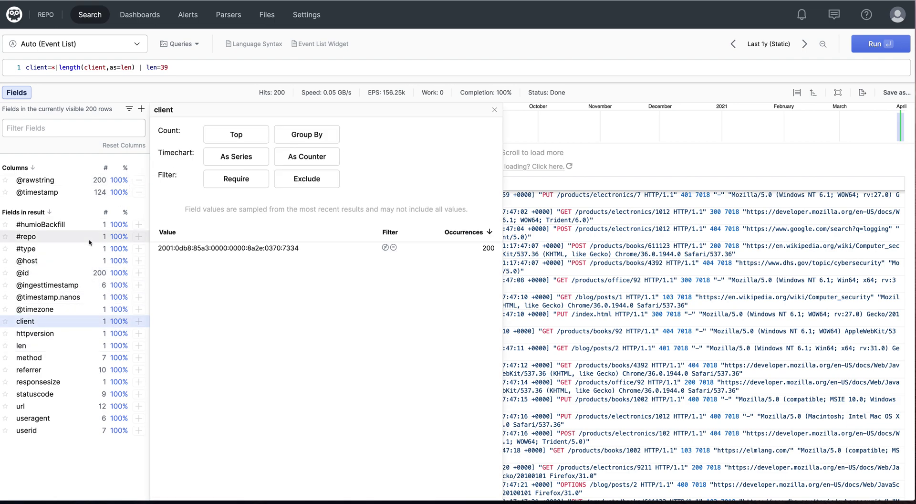
click(53, 323)
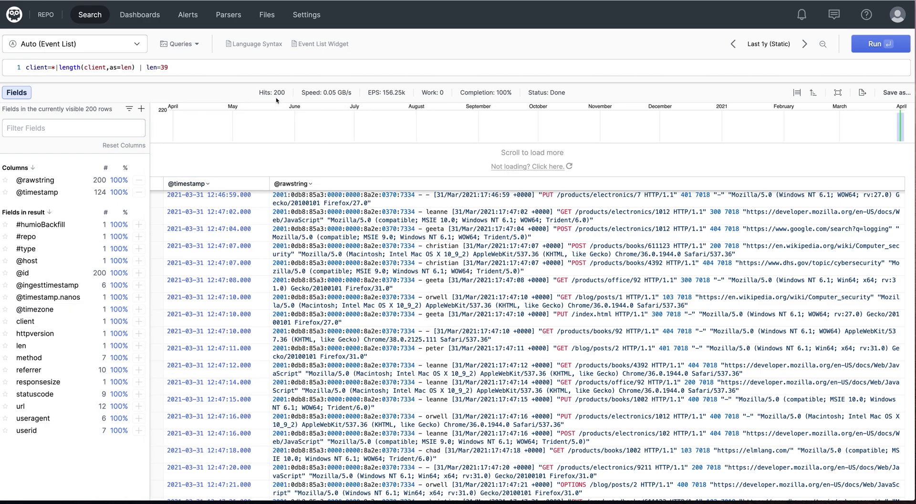
- Delete the repository's data source tagged #humioBackfill = 0 and #type = PARSE in the ingest settings
click(306, 15)
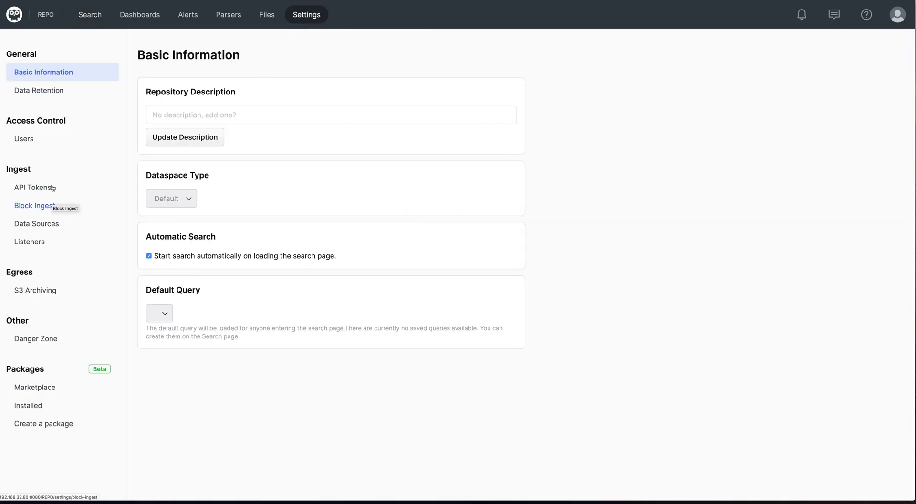
click(31, 224)
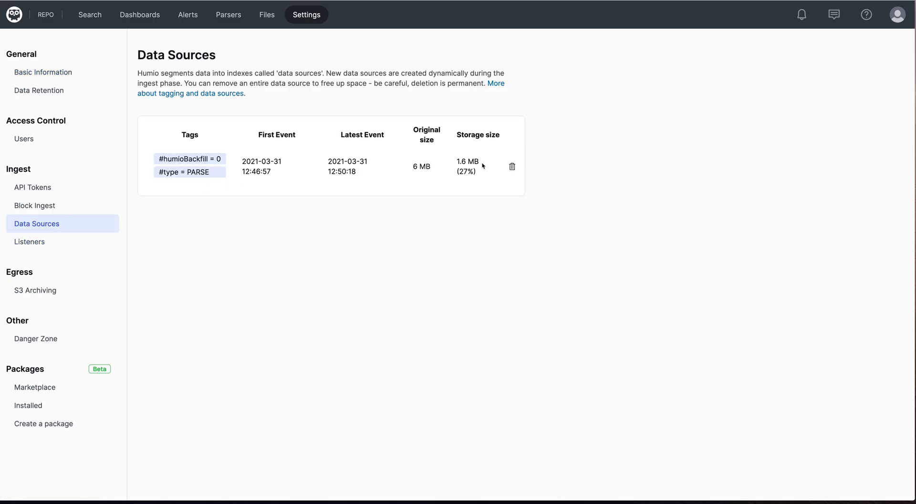
click(512, 166)
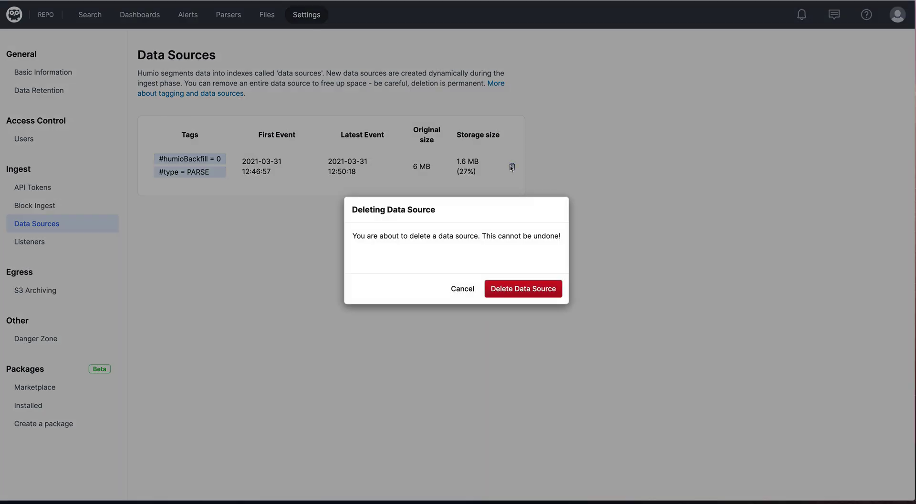
click(505, 289)
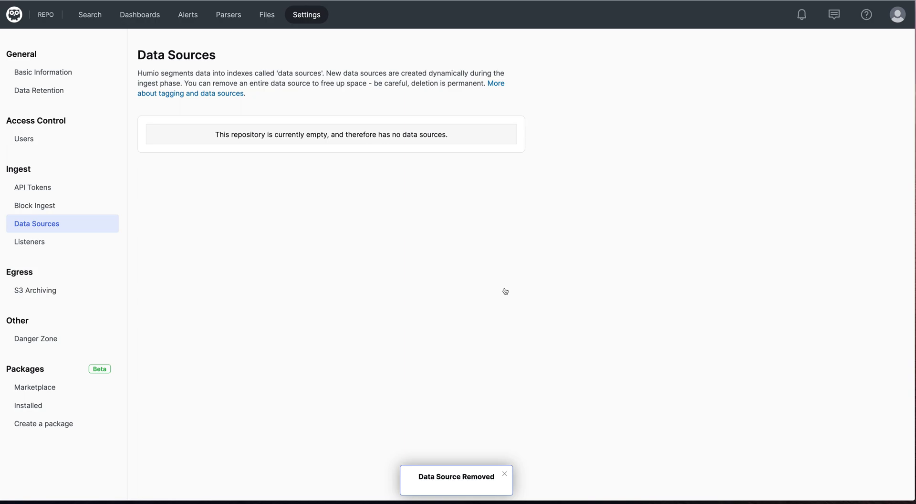
- Switch to the terminal, stop Vector and rerun rm -rf vectordata/*, leaving a cleared screen
key(super+Tab)
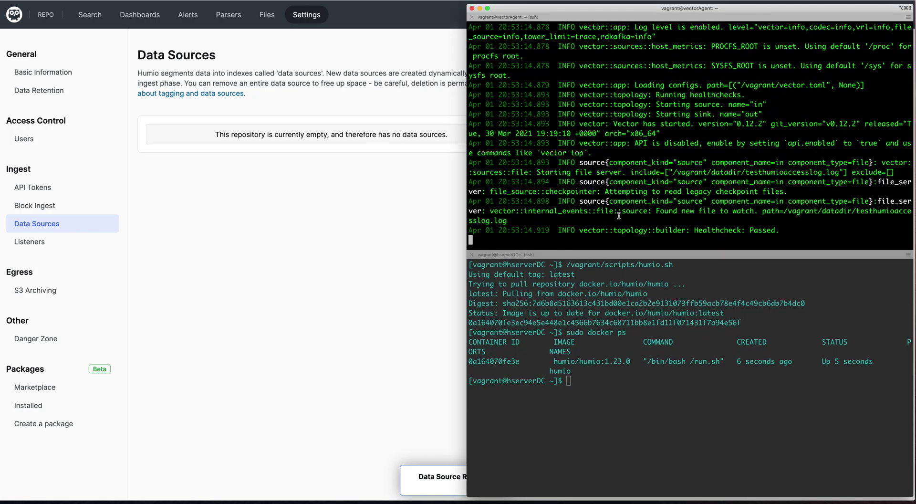
key(ctrl+c)
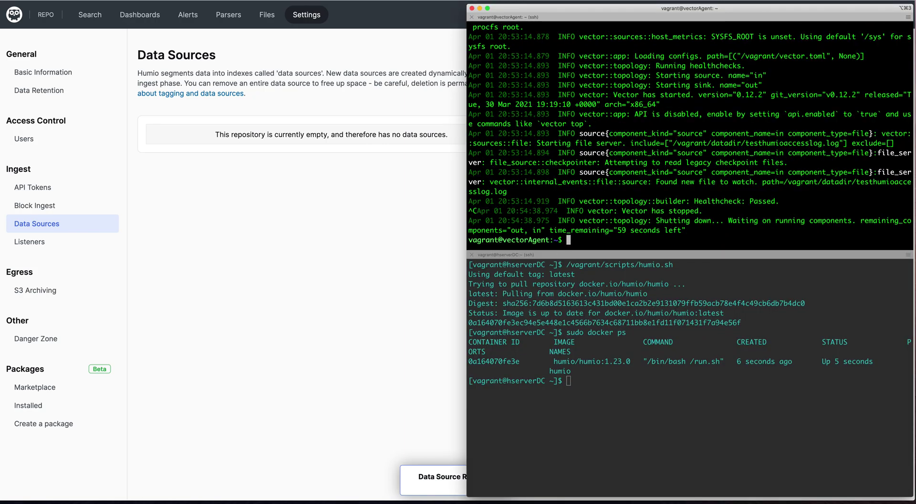
text(!)
text(m)
key(Return)
key(Return)
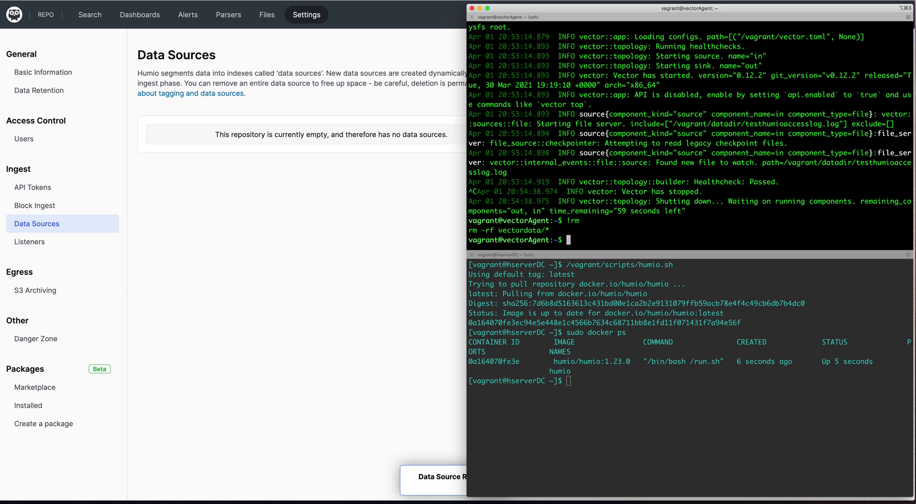
text(clear)
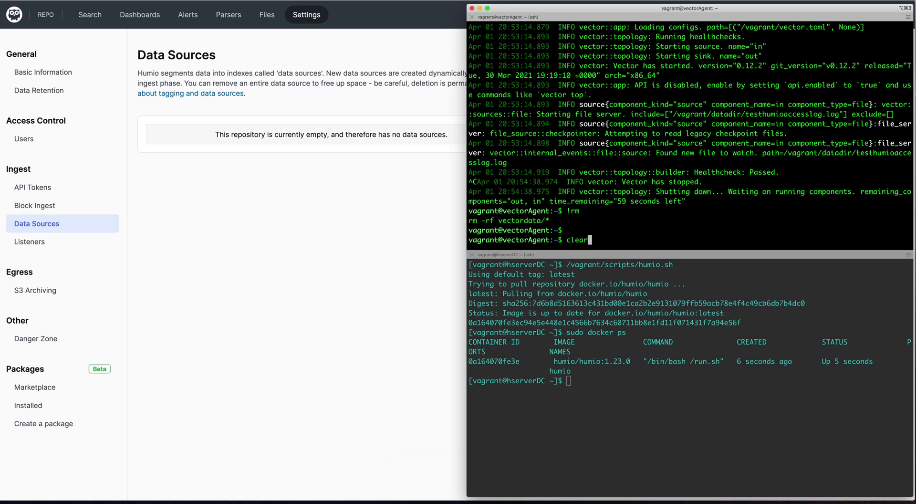
key(Return)
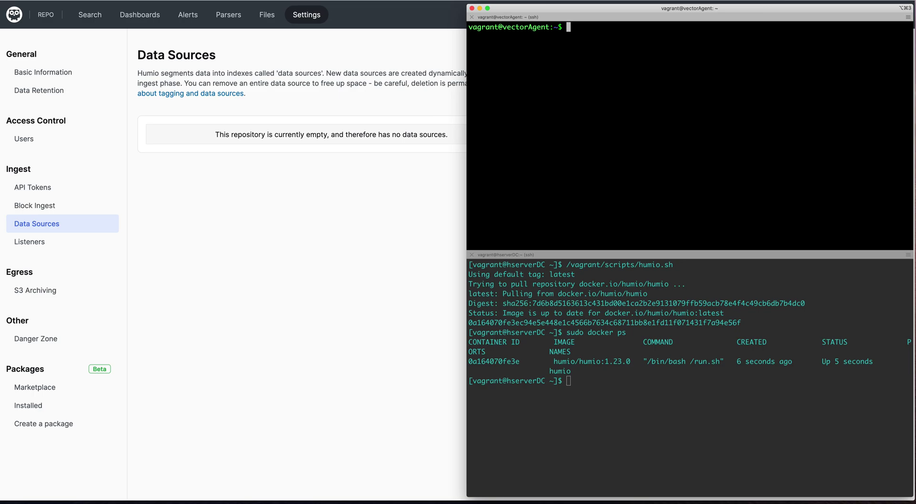
- Return to Humio and open the PARSE parser's script
click(307, 60)
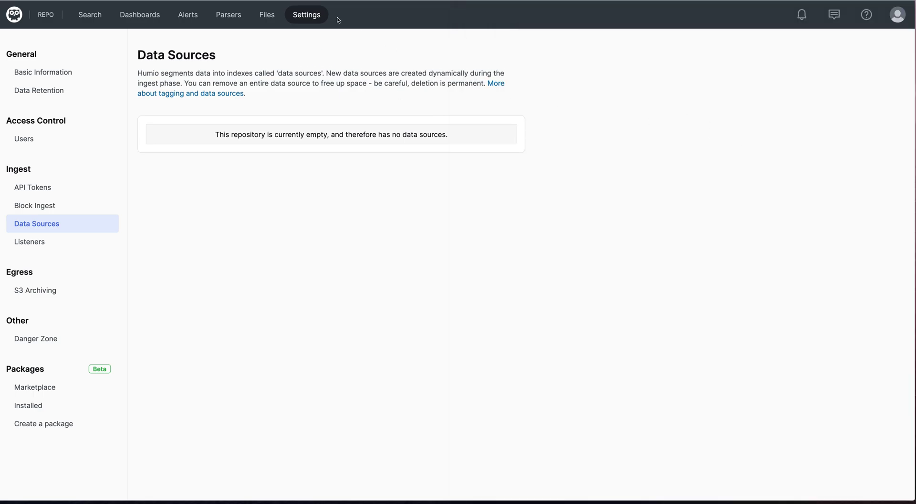
click(239, 16)
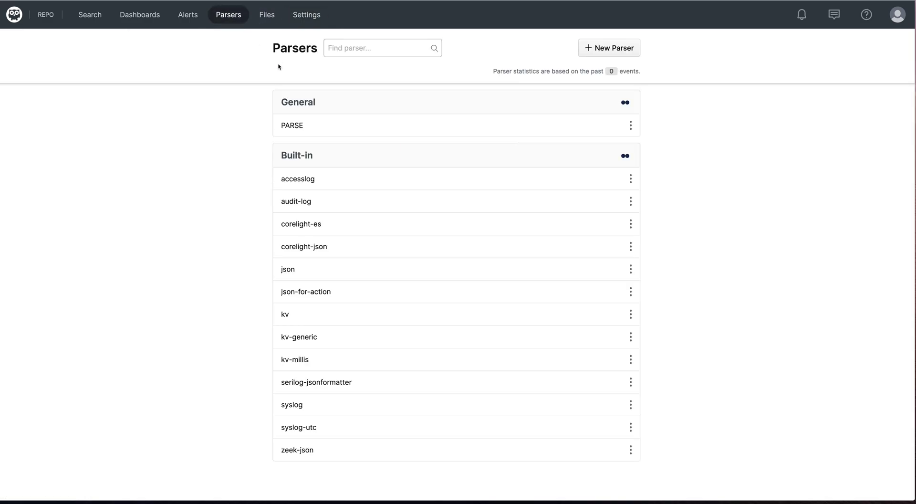
click(303, 122)
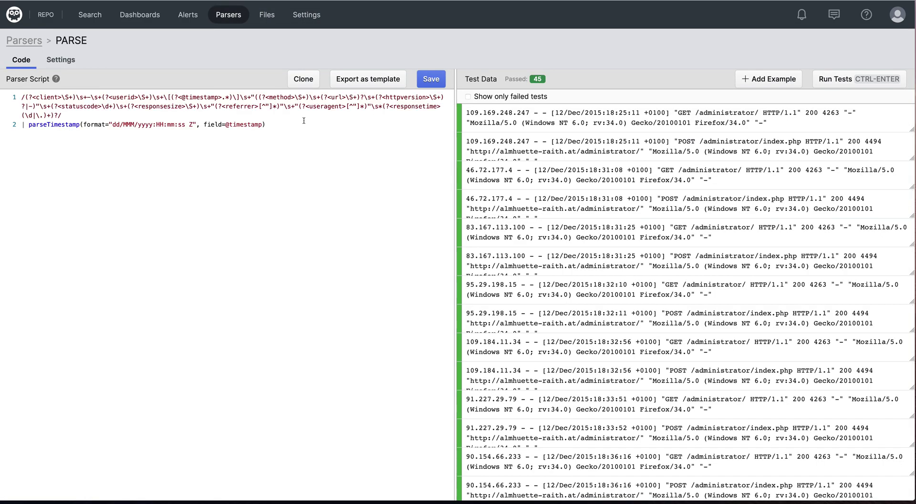
- Switch to the terminal and print the contents of /vagrant/parsers/weblogsReplace.txt
key(super+Tab)
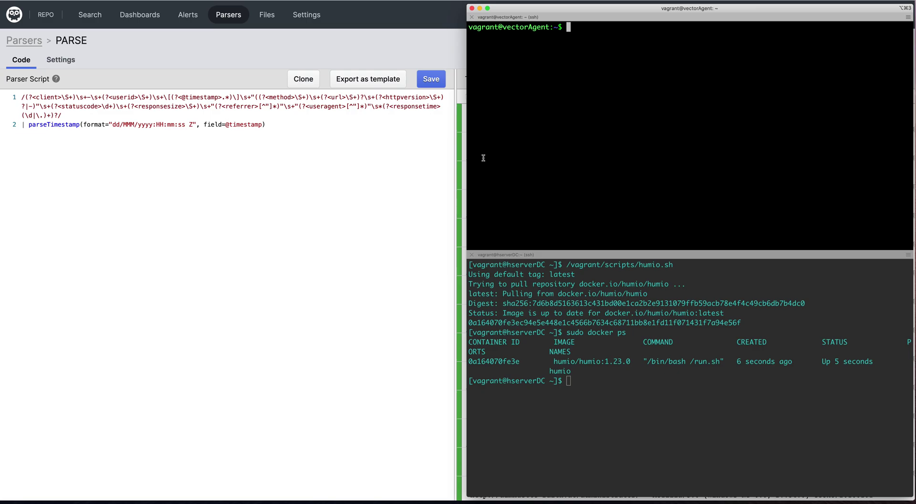
text(cat /vagrant/parsers/)
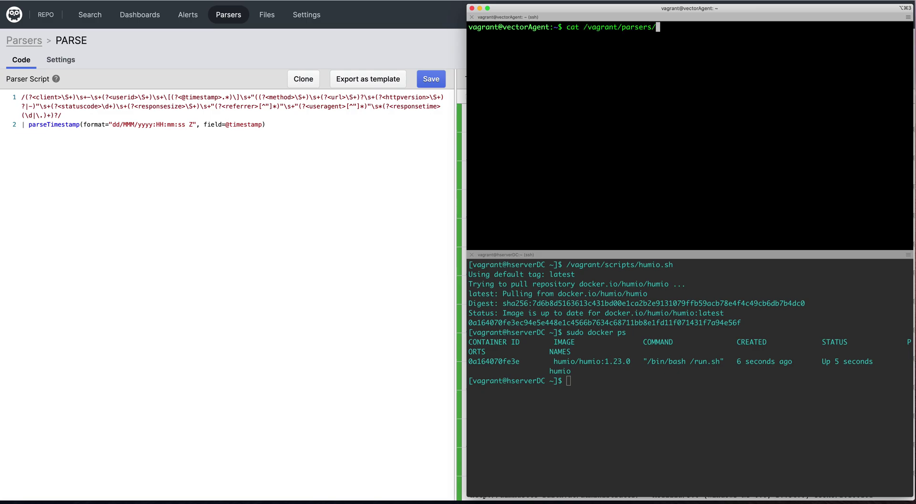
text(weblogsR)
key(Tab)
key(Return)
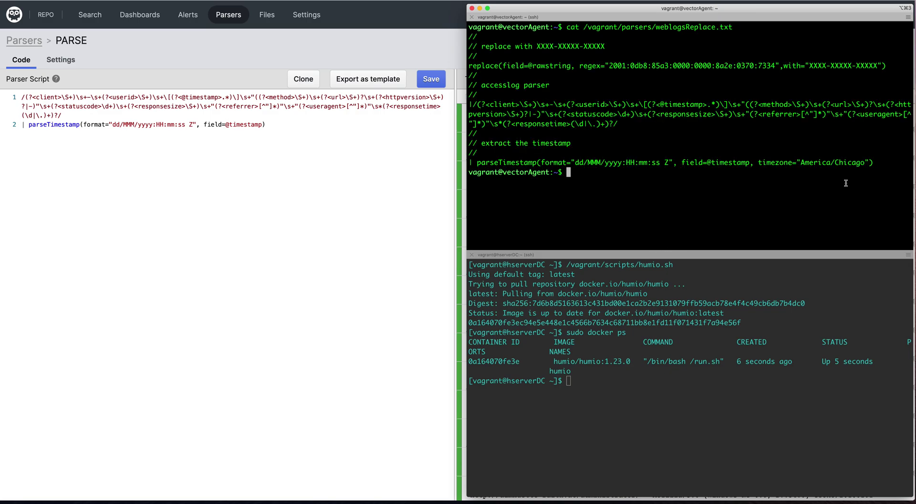
- Replace the entire PARSE parser script in Humio with the printed weblogsReplace.txt content and save it
drag(877, 162, 449, 41)
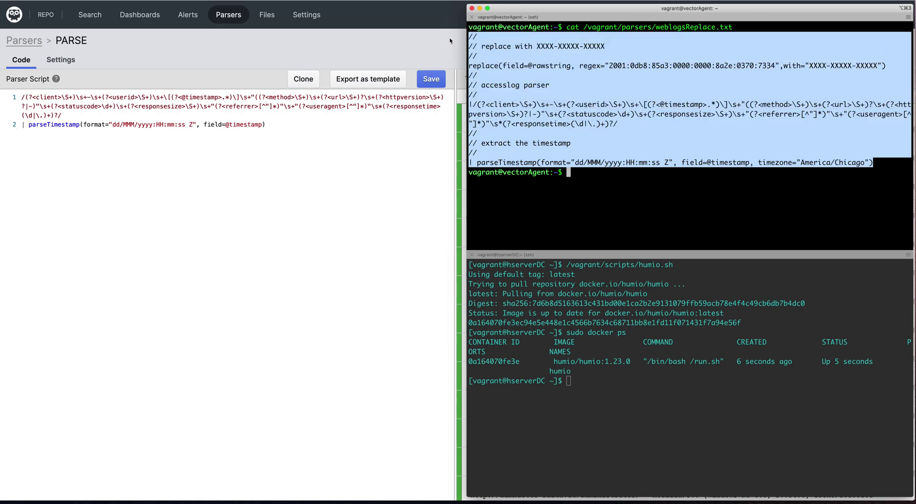
click(269, 123)
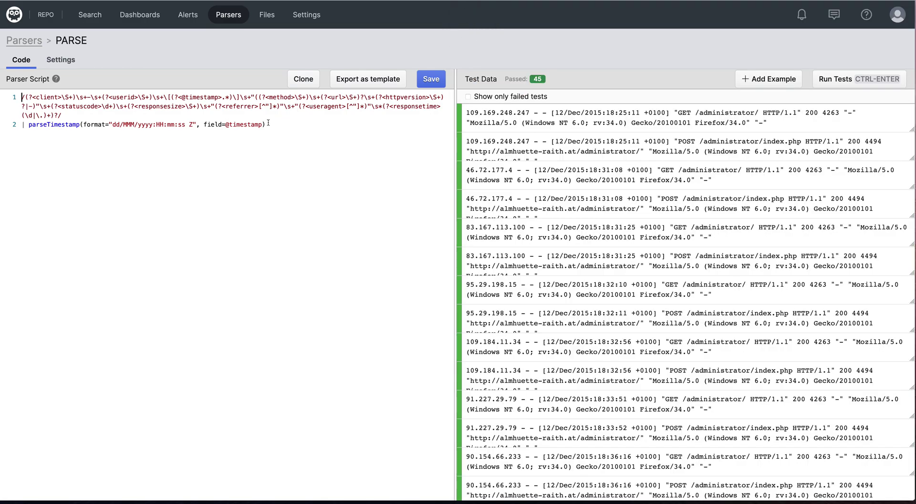
key(ctrl+a)
key(ctrl+v)
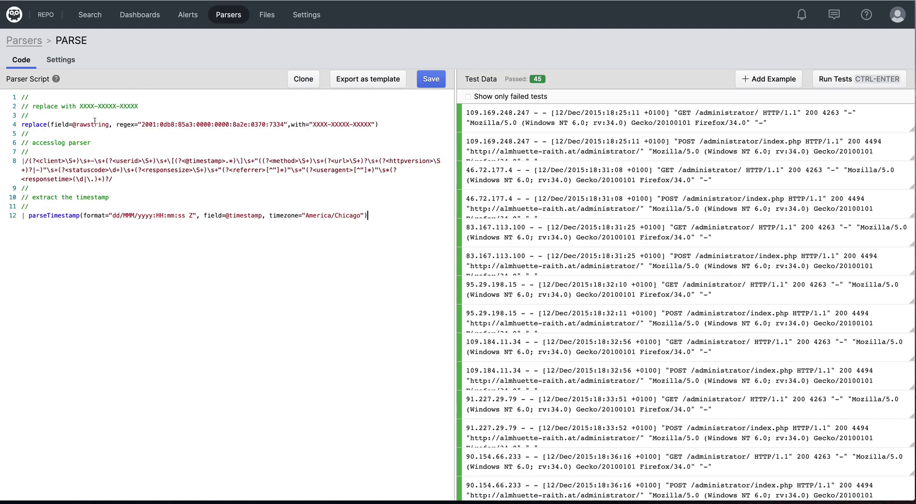
mouse_move(90, 123)
mouse_move(166, 215)
click(439, 81)
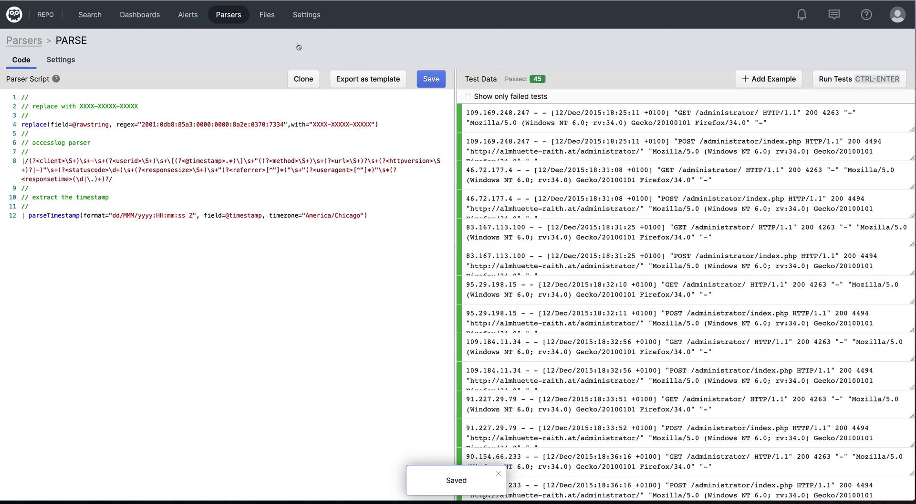
- Switch to the terminal and rerun the most recent vector command to ingest the log again
key(super+Tab)
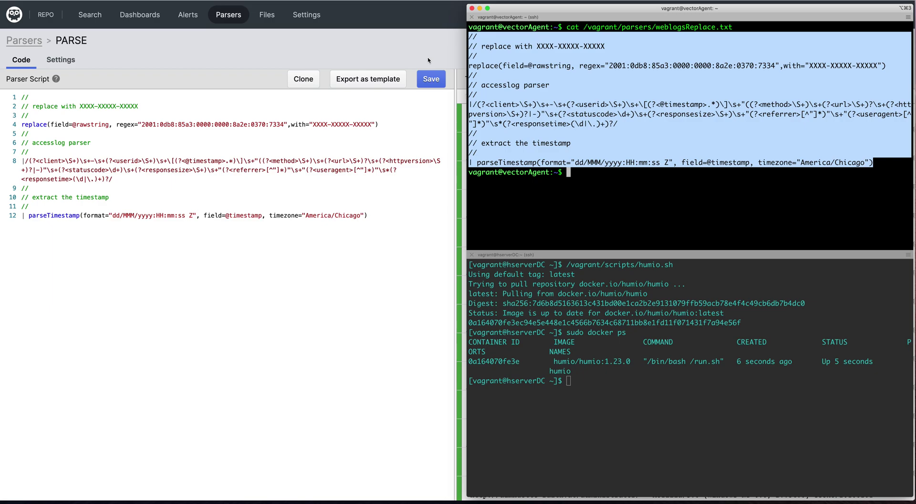
click(512, 115)
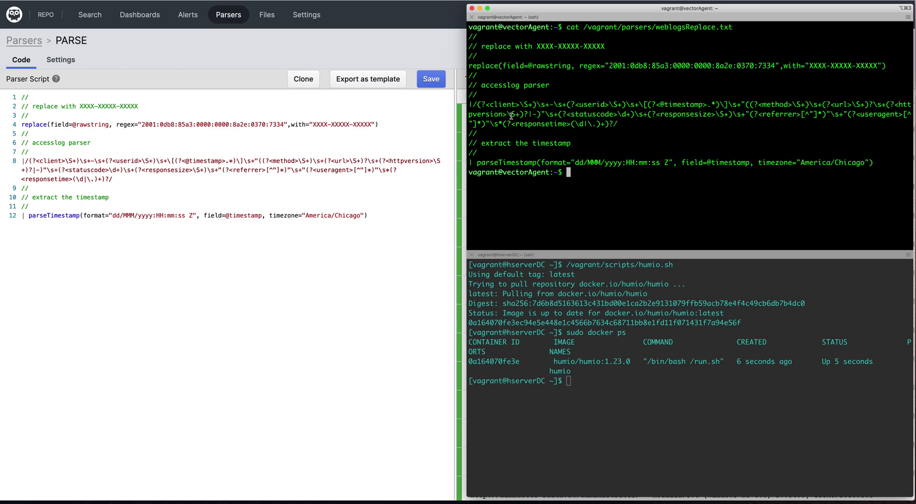
text(!vec)
key(Return)
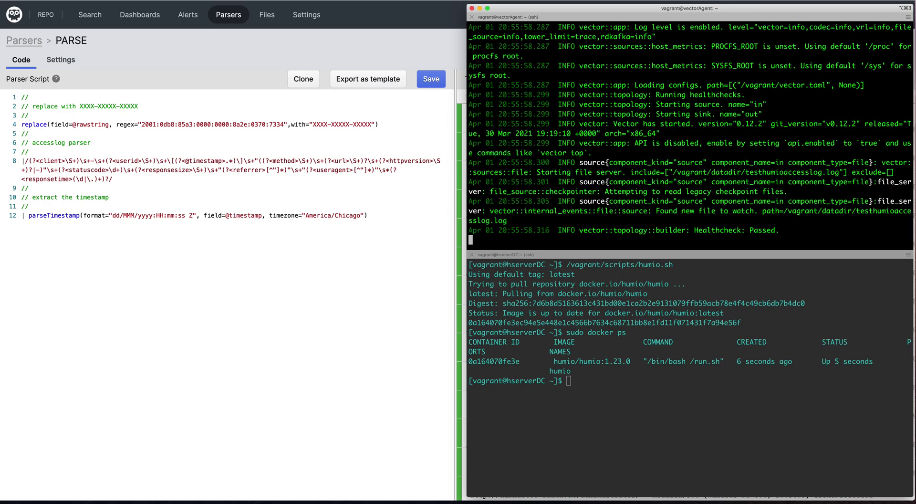
- In Humio's search, run the query client=* | len:=length(client) | groupby(len) | sort(len)
click(90, 18)
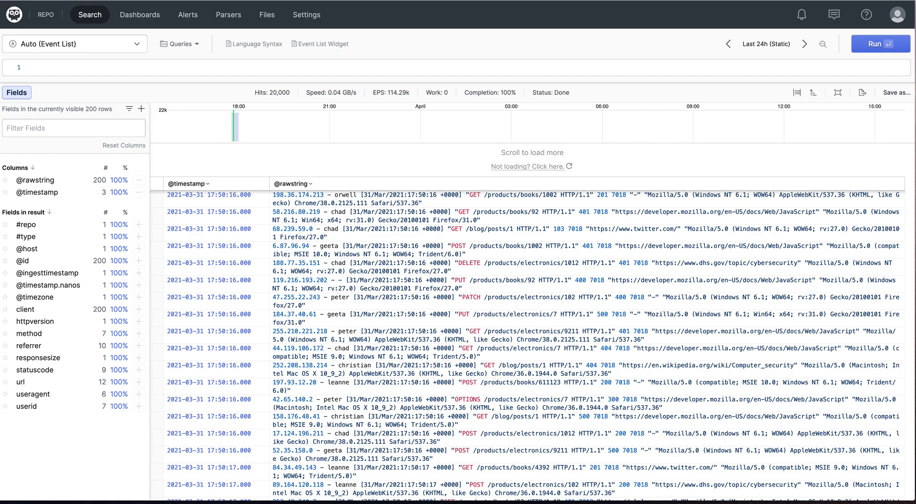
click(83, 66)
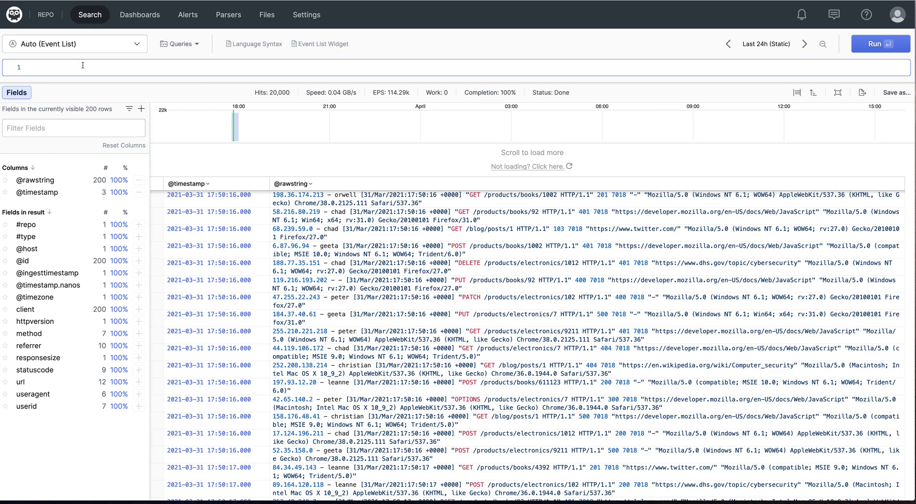
key(ctrl+v)
key(Return)
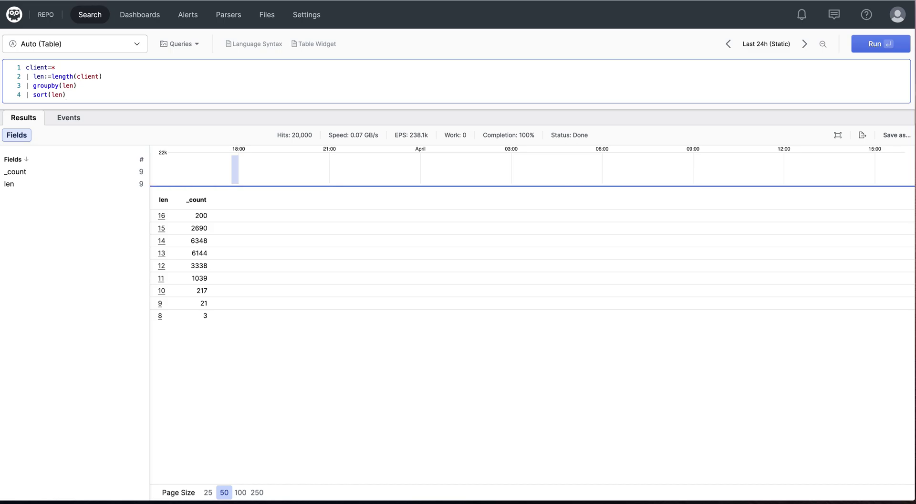
- Drill down to the events with a client length of 16 and inspect their client field values
click(162, 216)
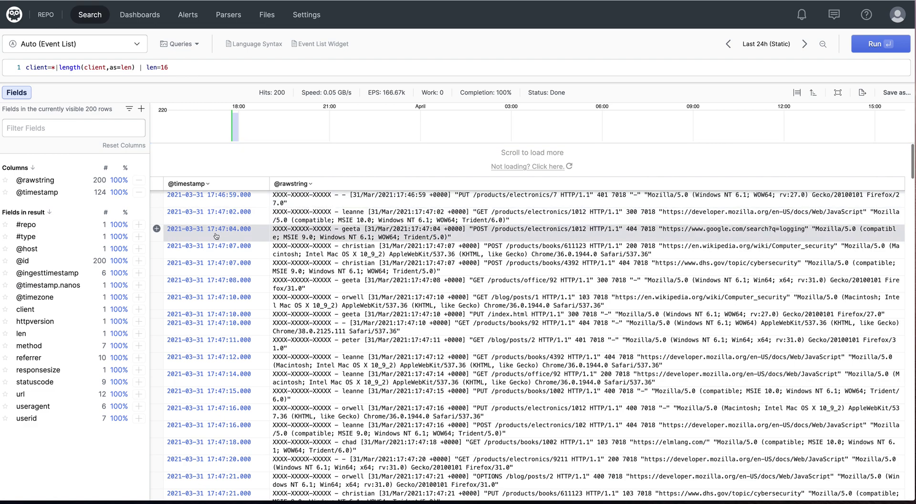
click(50, 314)
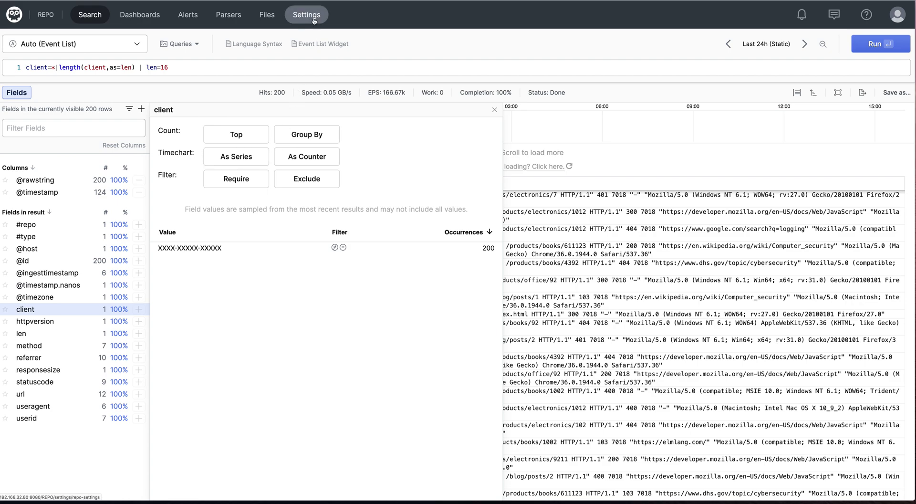
click(287, 68)
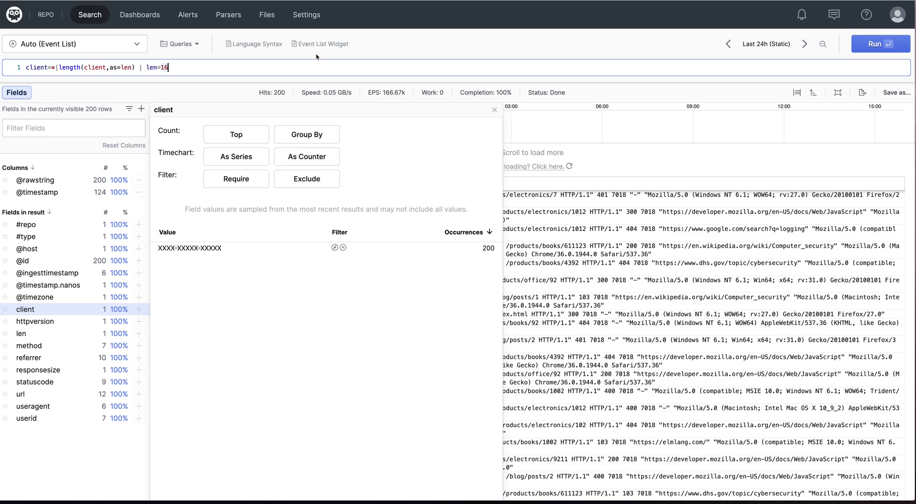
- Delete the repository's re-ingested data source tagged #type = PARSE
click(307, 17)
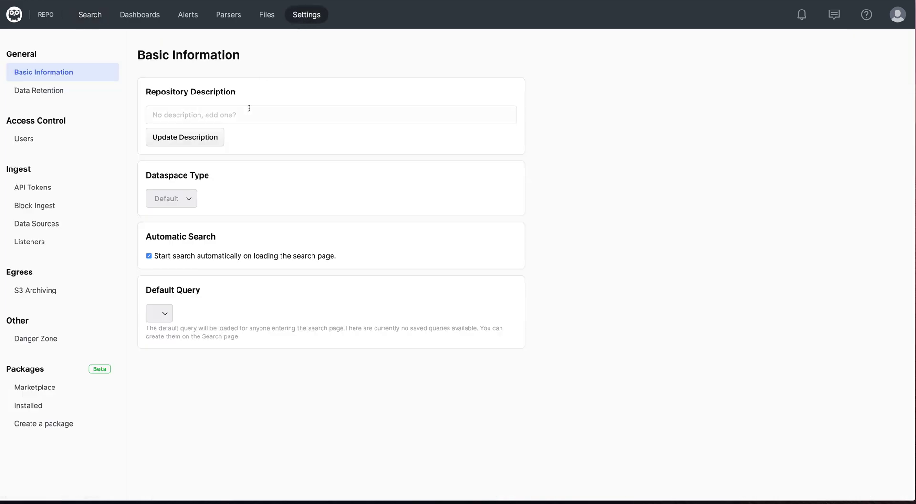
click(56, 225)
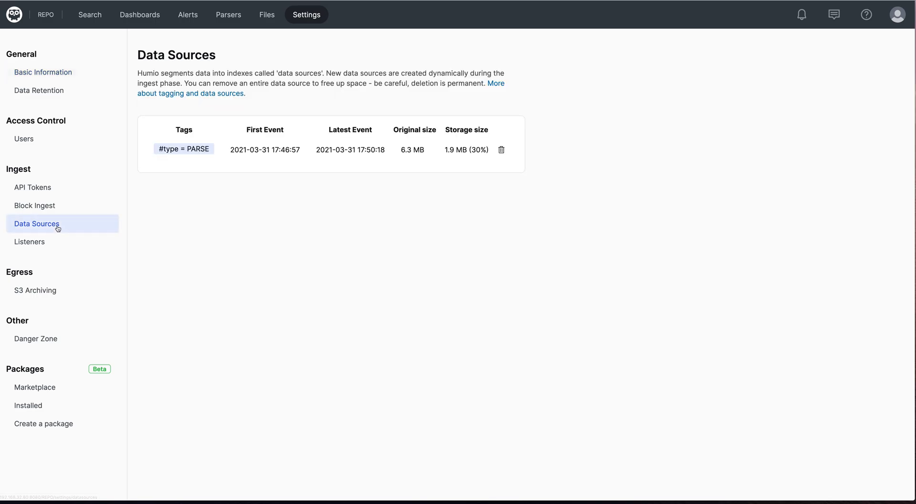
click(501, 150)
click(521, 287)
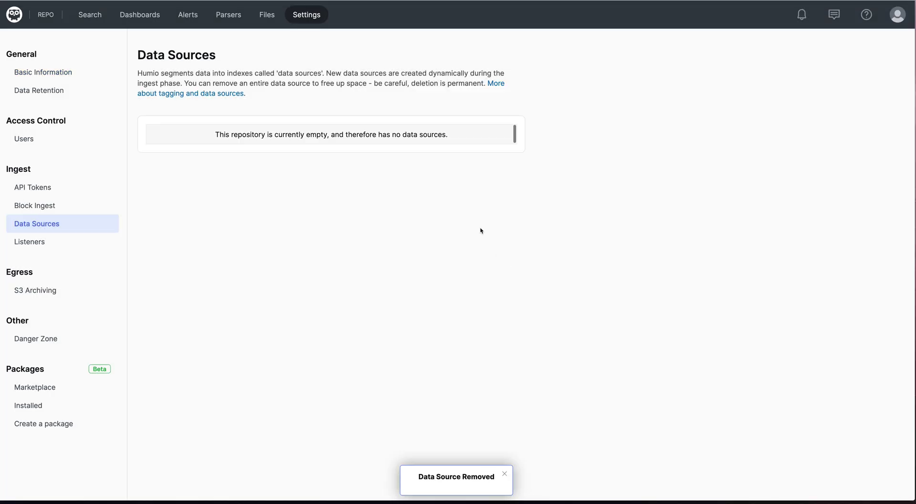
- Open the PARSE parser's script again, and stop the running Vector process in the terminal
click(242, 18)
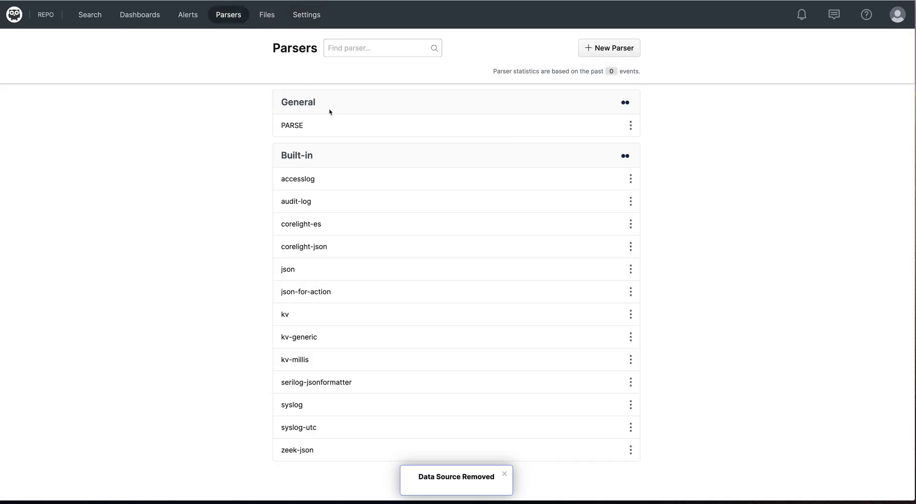
click(334, 123)
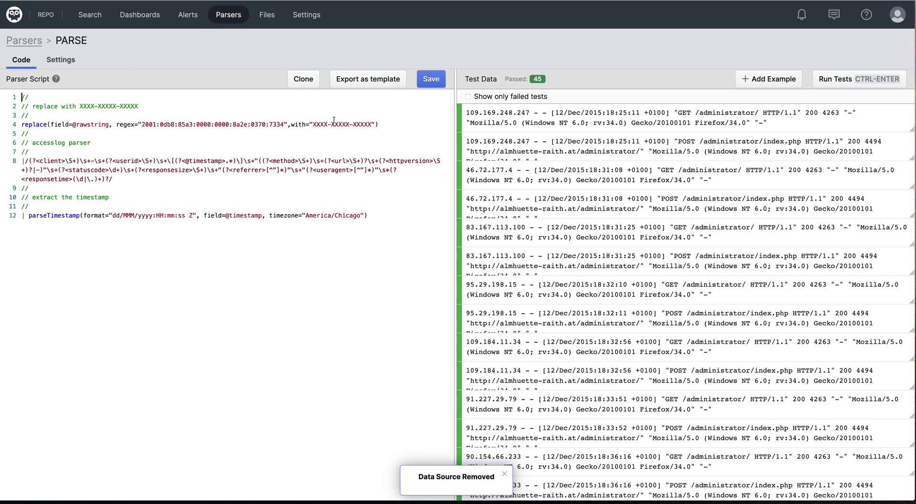
key(super+Tab)
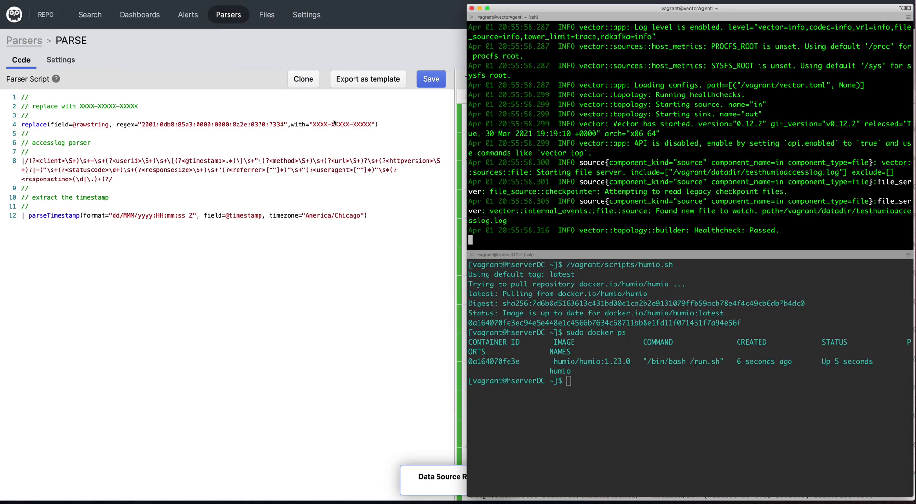
key(ctrl+c)
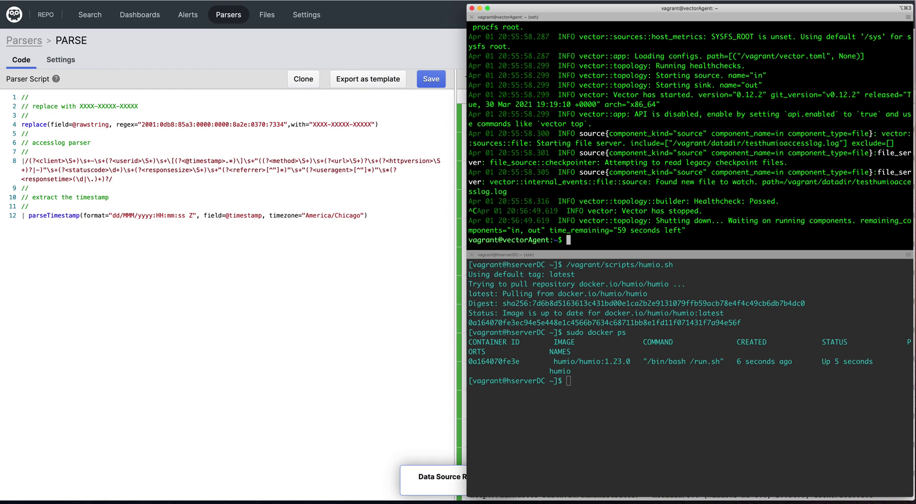
- Rerun rm -rf vectordata/* in the vectorAgent terminal to empty Vector's data directory, and clear the terminal
text(!r)
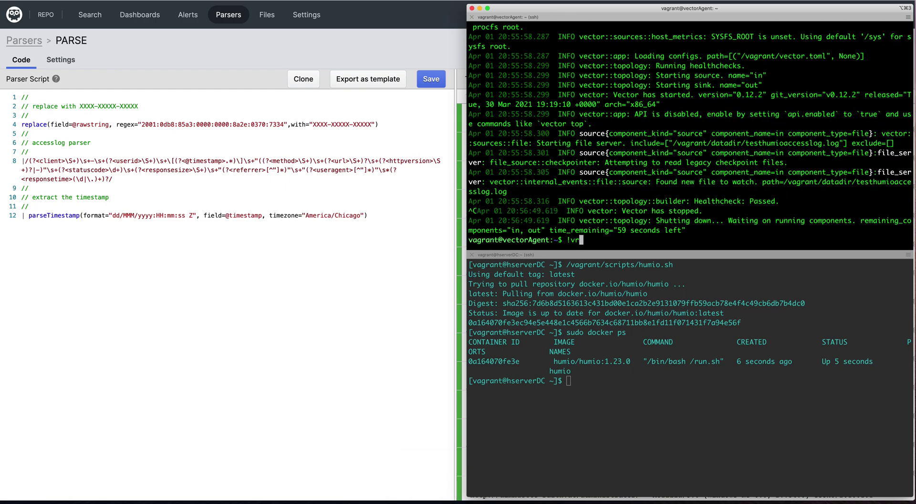
text(m)
key(Return)
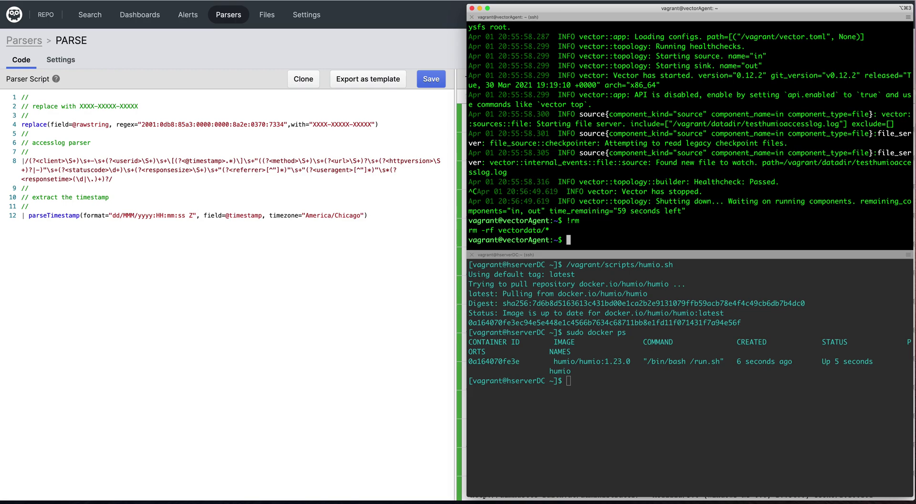
text(cat)
key(BackSpace)
key(BackSpace)
key(BackSpace)
key(BackSpace)
text(clear)
key(Return)
- Print the contents of /vagrant/parsers/weblogsDropEvents.txt in the vectorAgent terminal
text(cat /vagrant/)
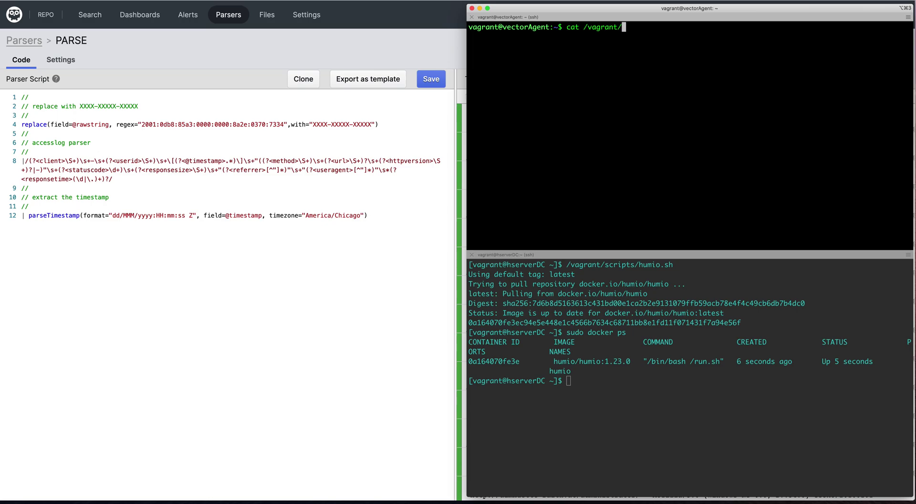
text(parsers/weblogsD)
key(Tab)
key(Return)
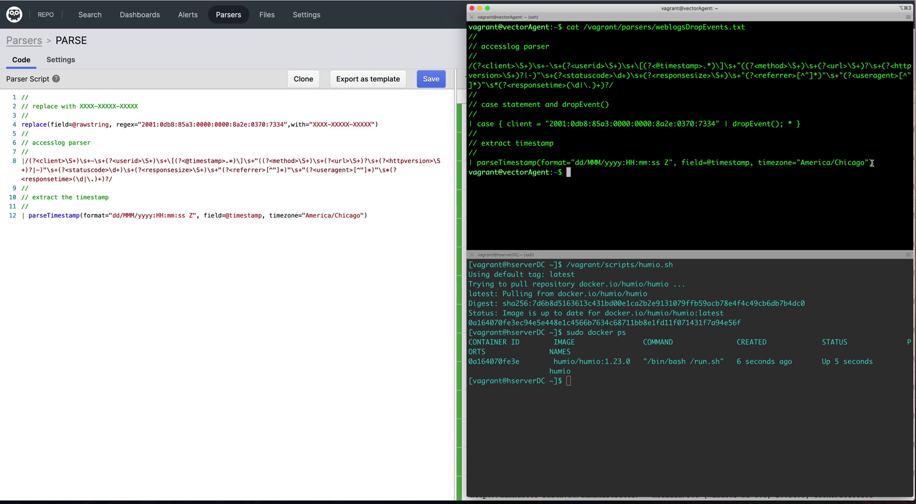
- Replace the whole PARSE parser script in Humio with the printed weblogsDropEvents.txt script, including its dropEvent() case statement, and save it
drag(872, 163, 461, 38)
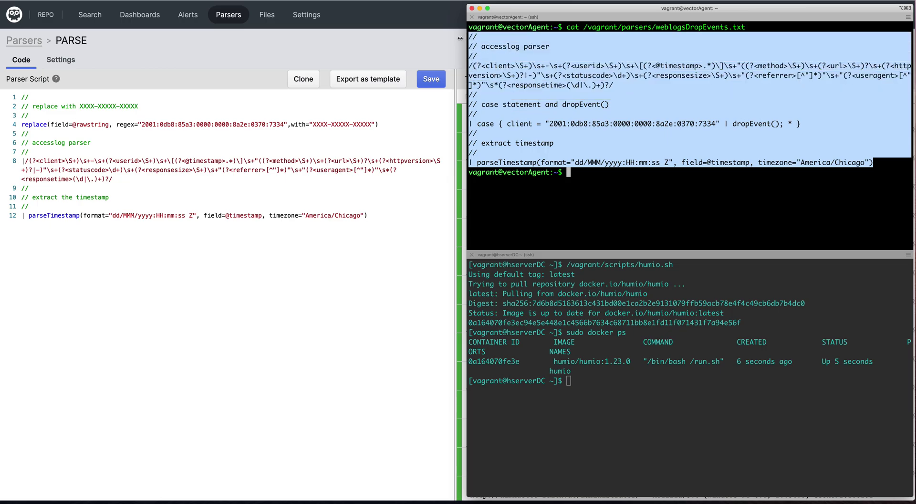
click(308, 177)
key(ctrl+a)
key(ctrl+v)
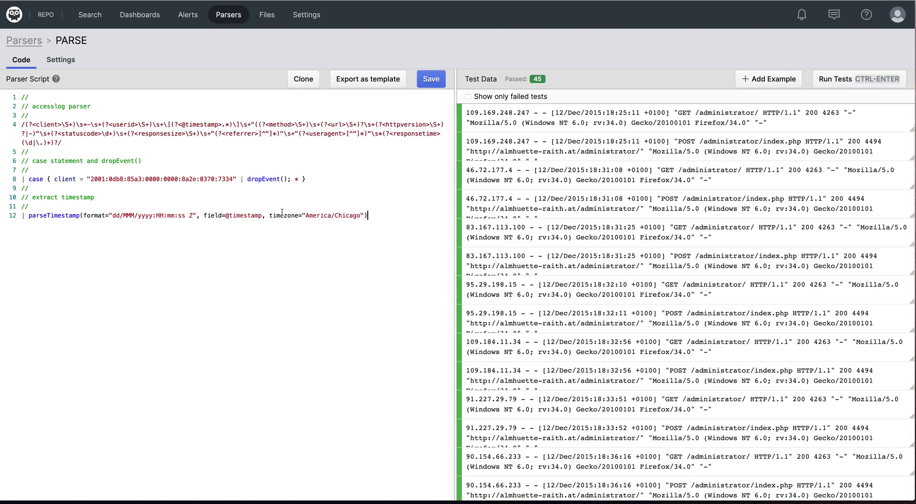
click(429, 86)
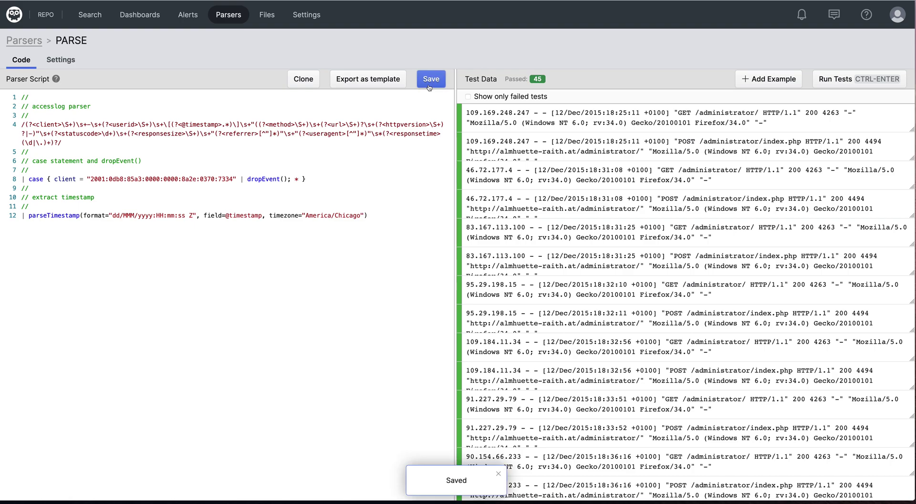
- Switch back to the vectorAgent terminal, clear it, and rerun the previous Vector command to ingest the access log again
key(super+Tab)
click(525, 125)
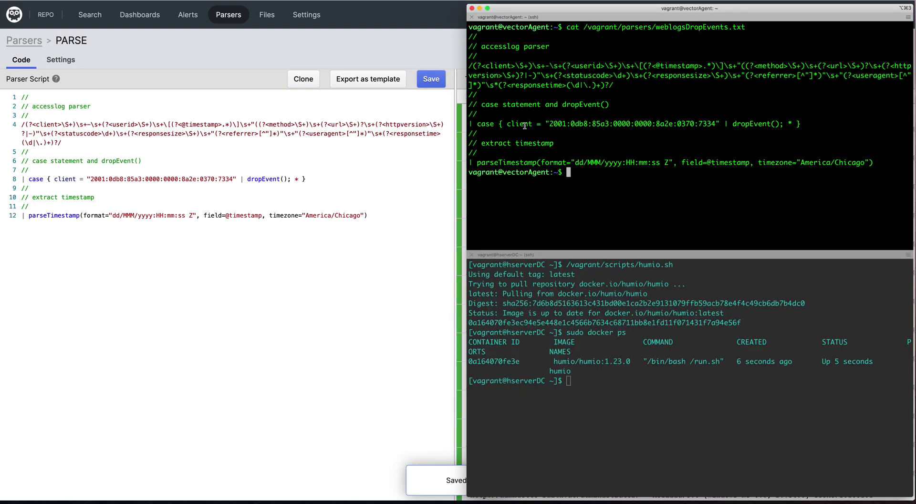
text(clear)
key(Return)
text(!ve)
key(Tab)
key(Return)
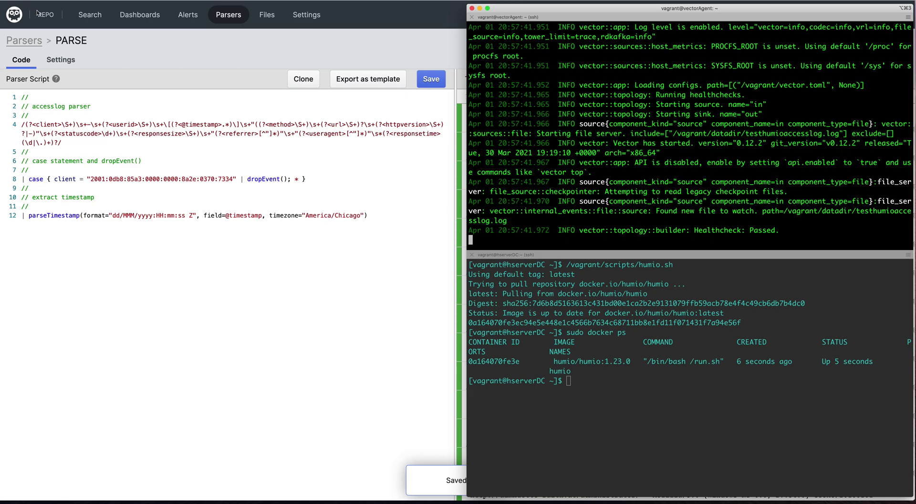
- In Humio's search, run client=* | len:=length(client) | groupby(len) | sort(len) on the newly ingested data
click(87, 20)
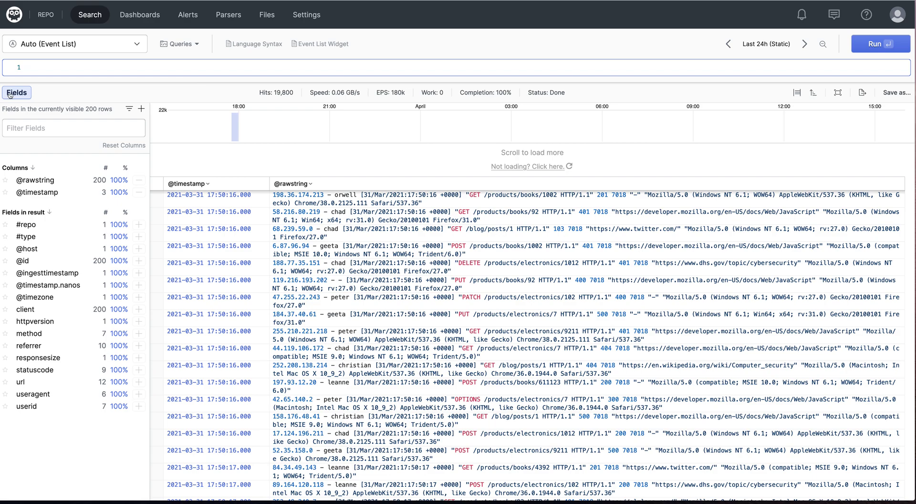
key(ctrl+v)
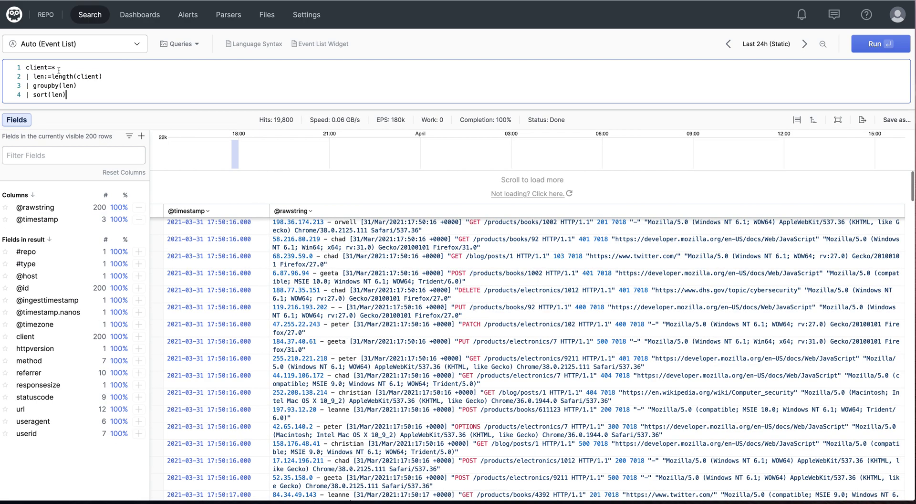
key(Return)
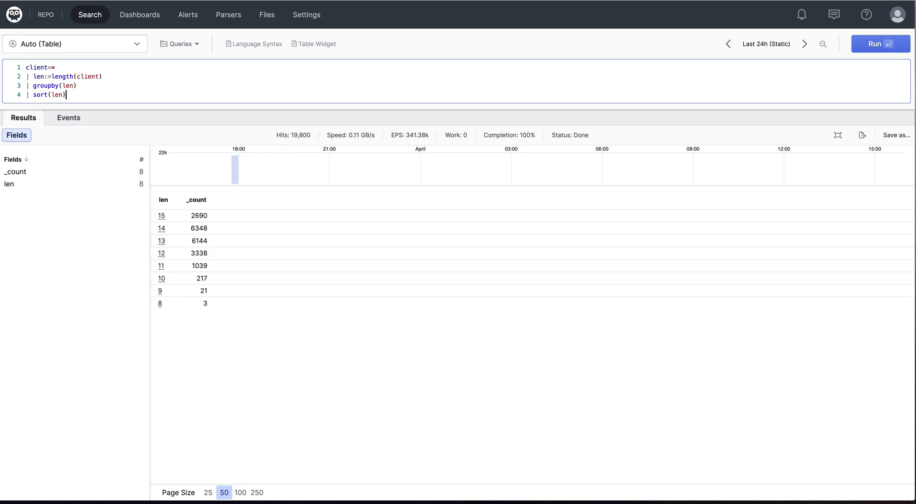